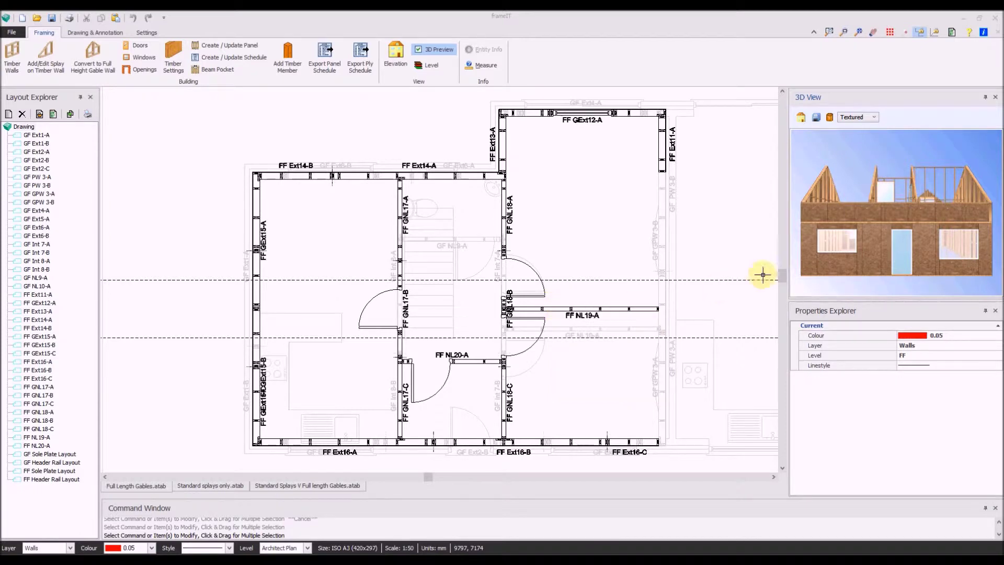
Examine the full-length gable house from several angles in the 3D preview
{"action": "left_click_drag", "start_coordinate": [965, 220], "coordinate": [887, 231]}
{"action": "scroll", "coordinate": [882, 211], "scroll_direction": "up", "scroll_amount": 3}
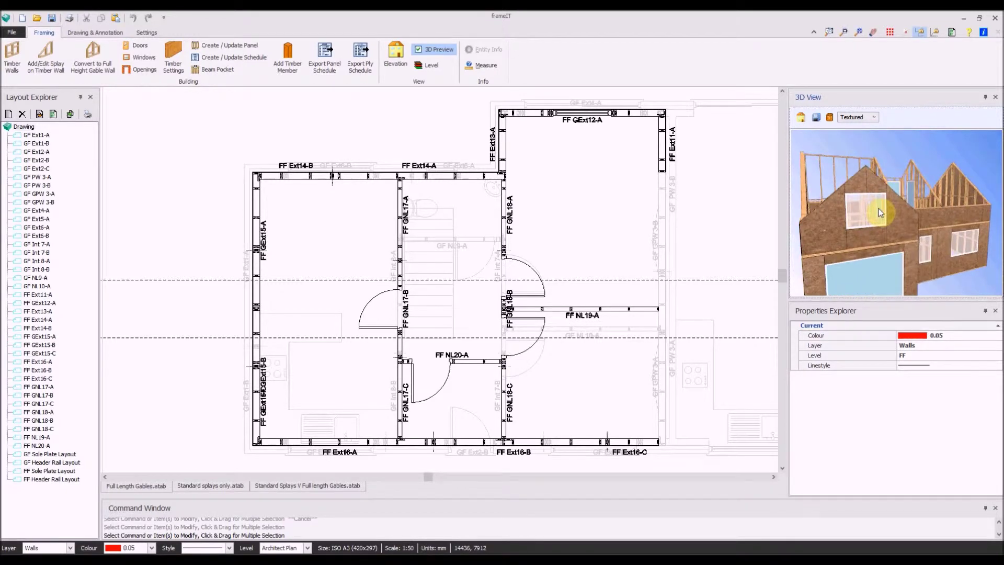
{"action": "left_click_drag", "start_coordinate": [959, 227], "coordinate": [901, 214]}
{"action": "mouse_move", "coordinate": [953, 233]}
{"action": "left_mouse_down"}
{"action": "mouse_move", "coordinate": [938, 236]}
{"action": "mouse_move", "coordinate": [992, 231]}
{"action": "mouse_move", "coordinate": [902, 232]}
{"action": "mouse_move", "coordinate": [934, 221]}
{"action": "mouse_move", "coordinate": [942, 230]}
{"action": "left_mouse_up"}
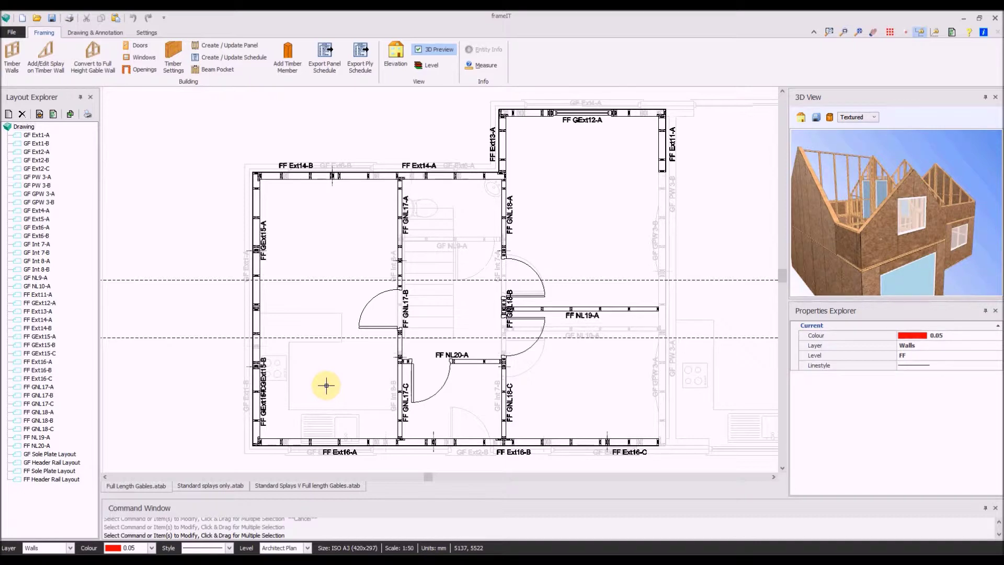
In the Standard splays only drawing, examine the splay panel sheets FF GExt11-B, FF GExt11-C, FF GExt12-A, FF GExt15-A and FF GExt15-B
{"action": "left_click", "coordinate": [227, 486]}
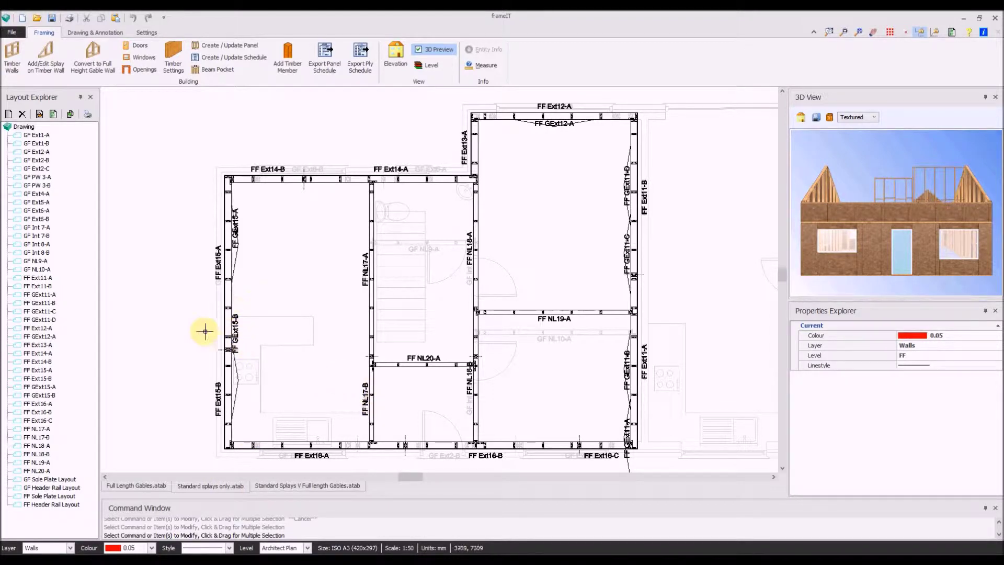
{"action": "mouse_move", "coordinate": [216, 345]}
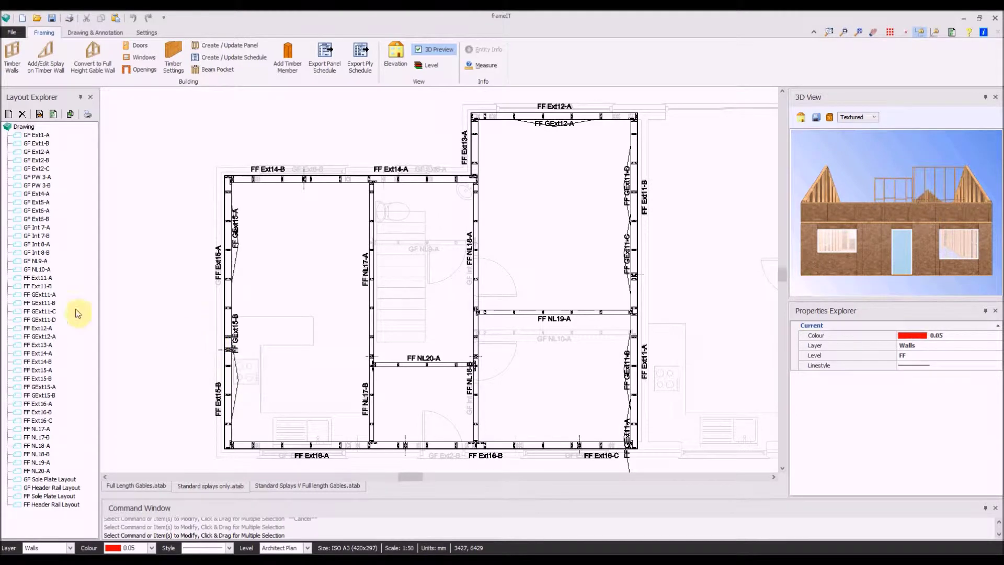
{"action": "left_click", "coordinate": [51, 304]}
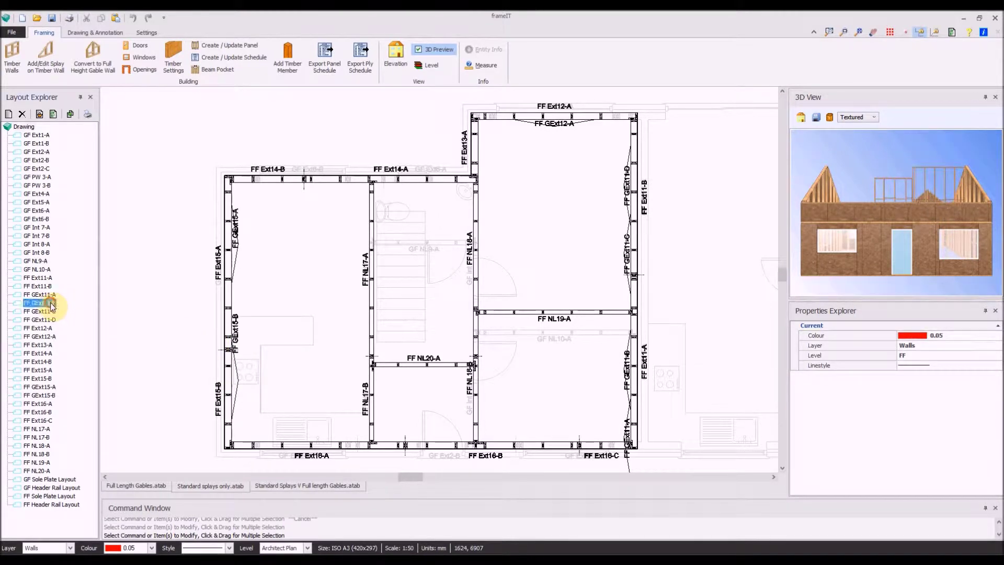
{"action": "left_click", "coordinate": [51, 311]}
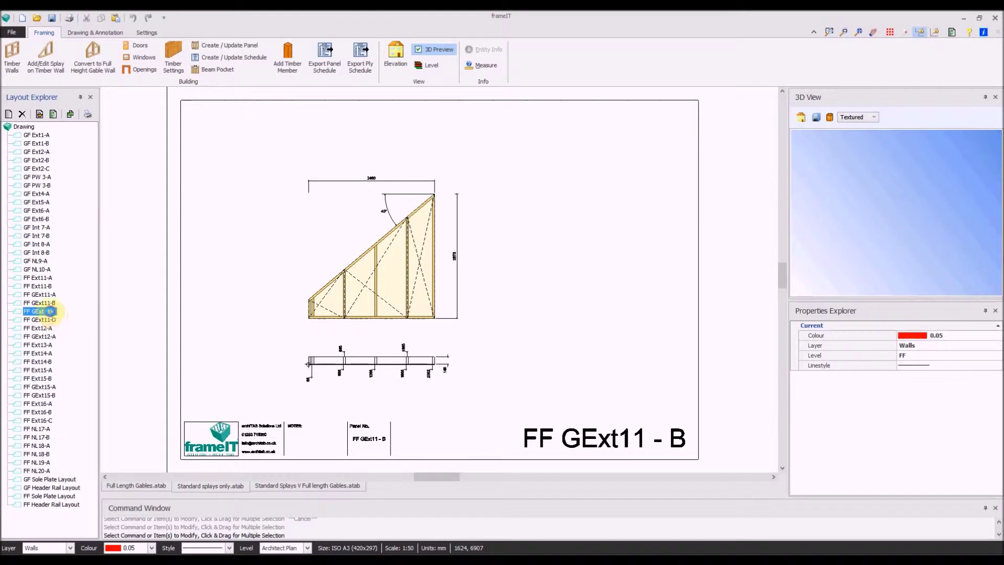
{"action": "left_click", "coordinate": [45, 337]}
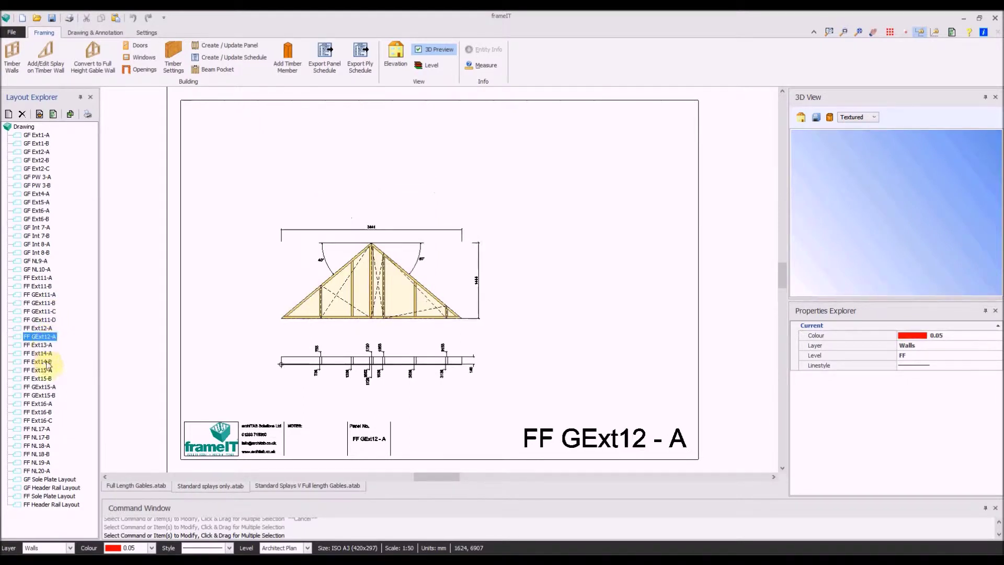
{"action": "left_click", "coordinate": [47, 388]}
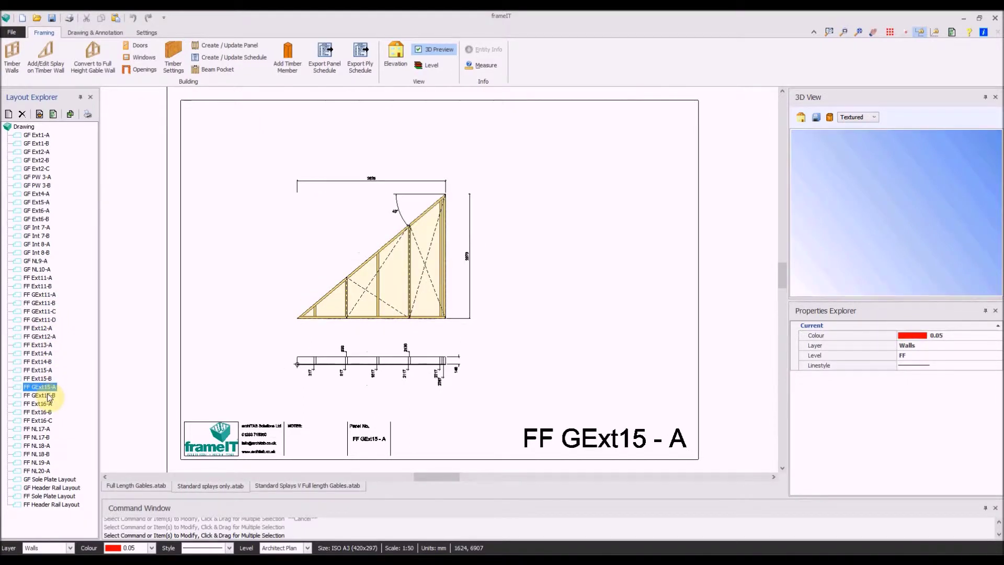
{"action": "left_click", "coordinate": [49, 396]}
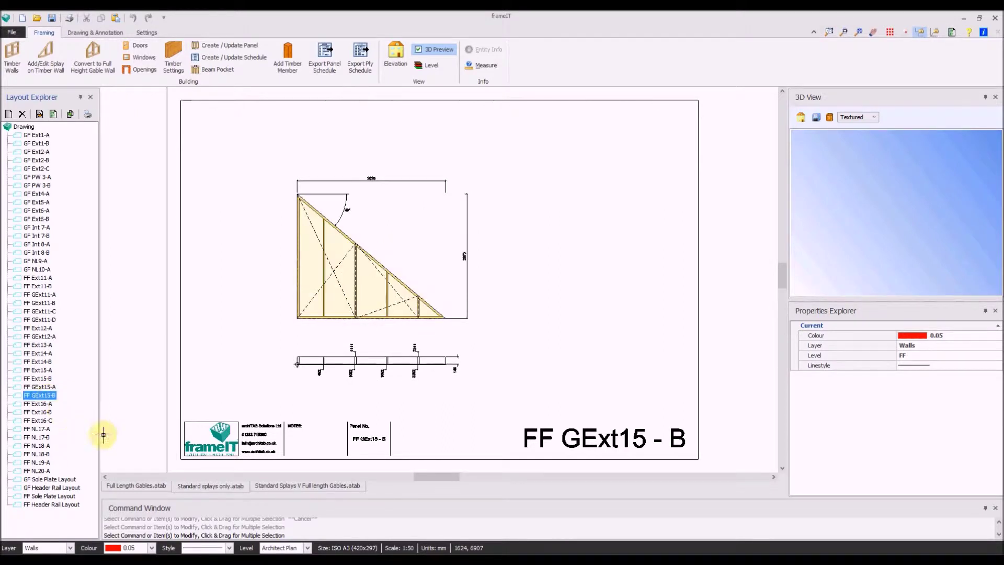
In the Full Length Gables drawing, examine the external gable panel sheets FF GExt12-A and FF GExt15-A to C
{"action": "left_click", "coordinate": [130, 486]}
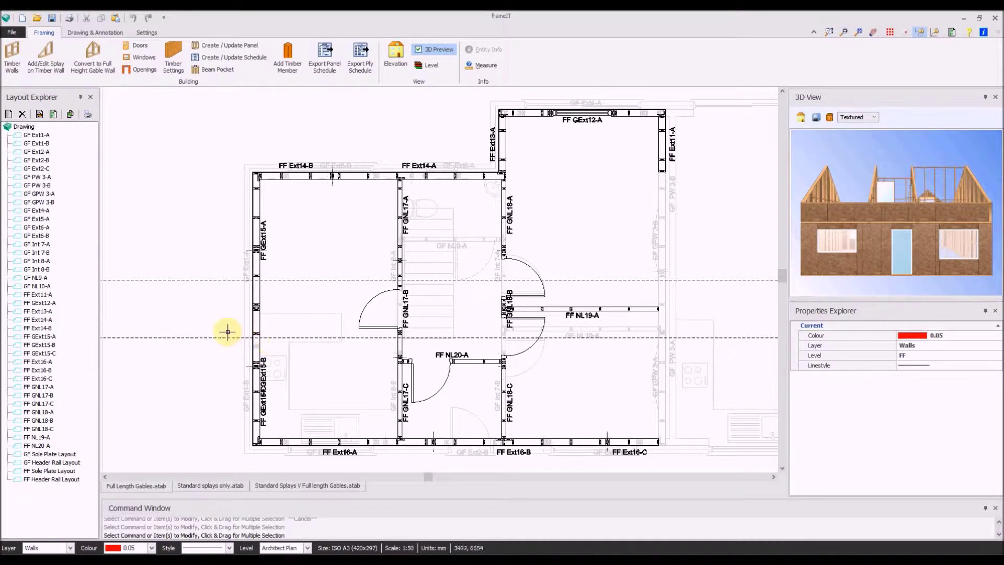
{"action": "double_click", "coordinate": [54, 306]}
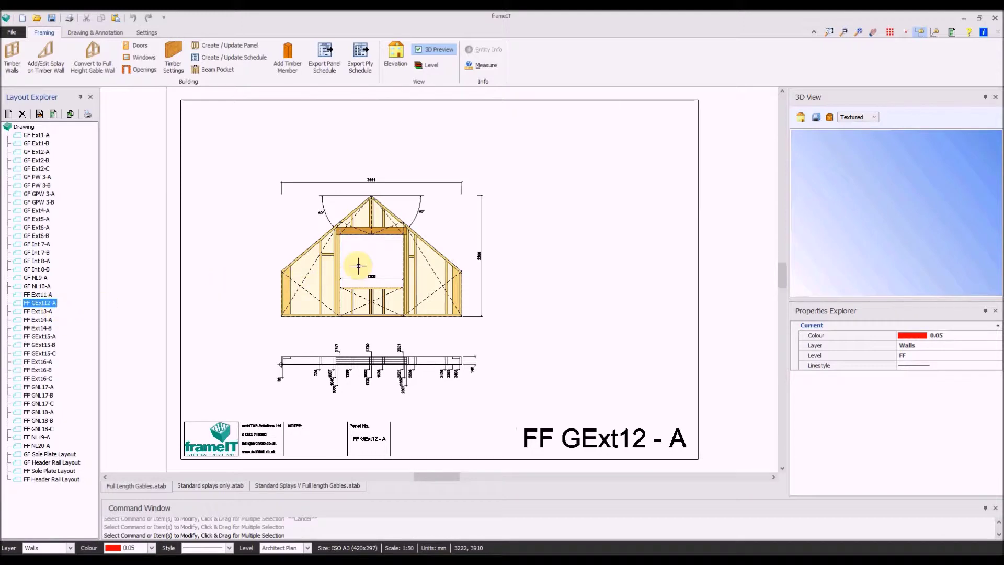
{"action": "scroll", "coordinate": [381, 230], "scroll_direction": "up", "scroll_amount": 4}
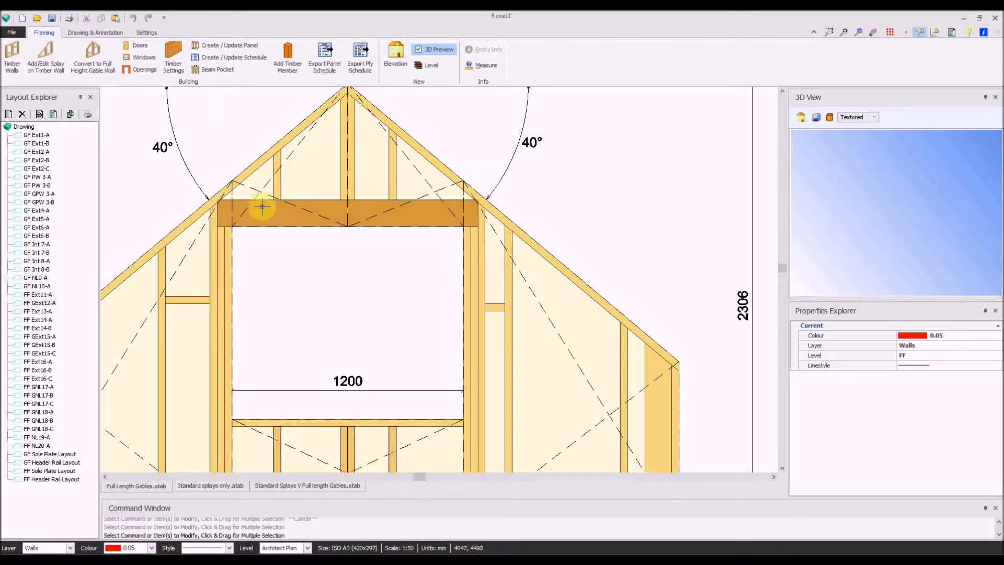
{"action": "scroll", "coordinate": [288, 287], "scroll_direction": "down", "scroll_amount": 4}
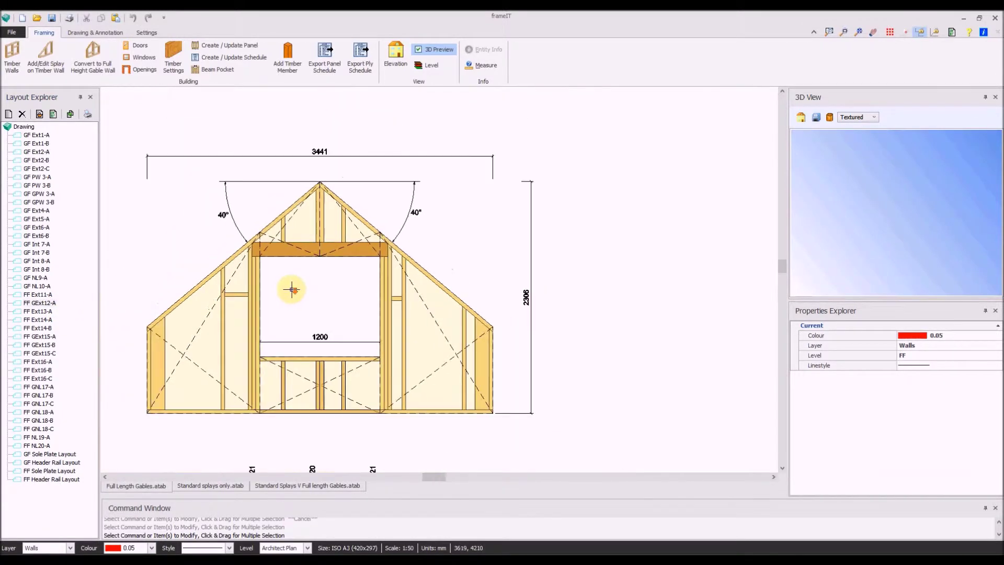
{"action": "double_click", "coordinate": [42, 336]}
{"action": "double_click", "coordinate": [41, 345]}
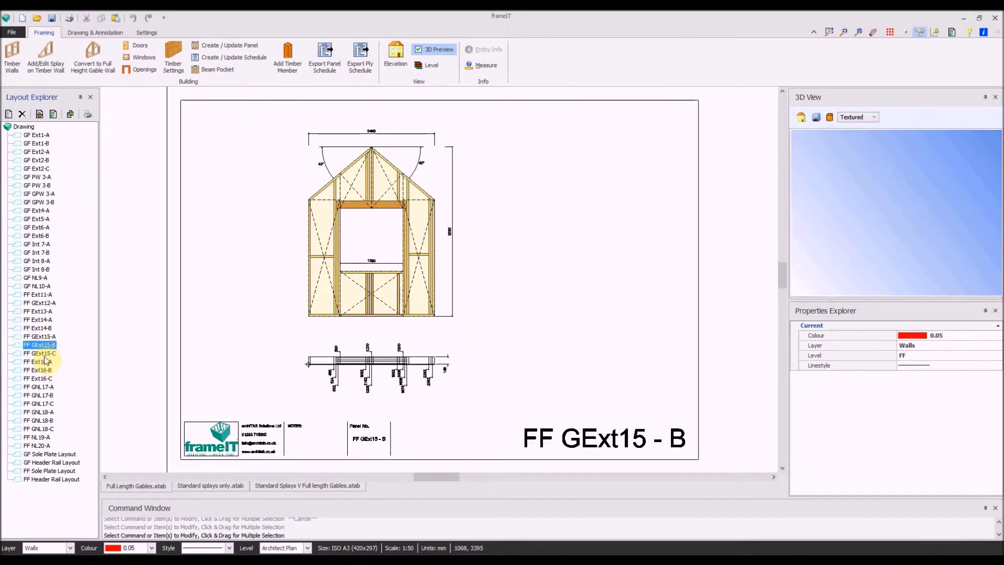
{"action": "double_click", "coordinate": [45, 355]}
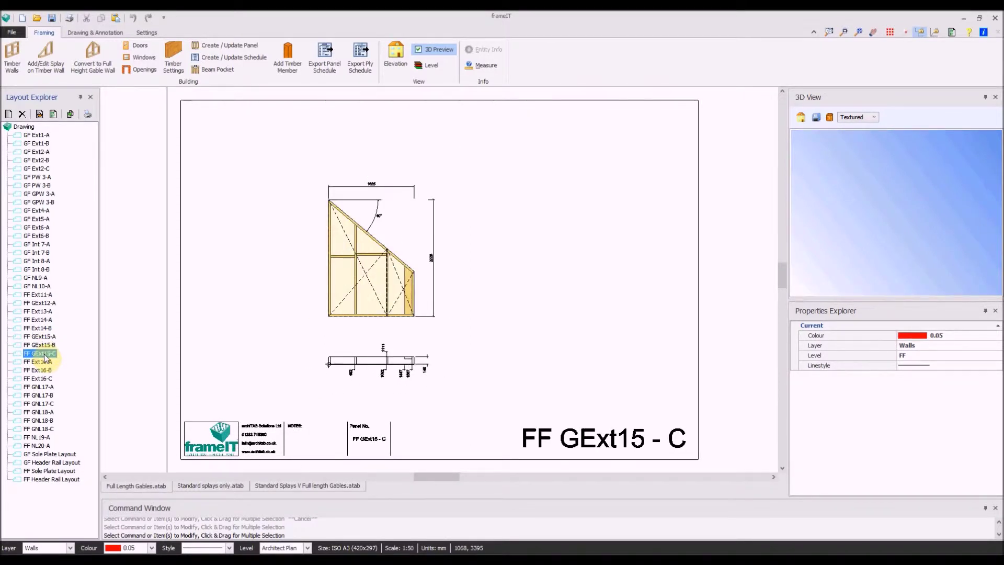
Examine the internal gable panel sheets FF GNL18-C, FF GNL18-B and FF GNL18-A, and return to the floor plan
{"action": "double_click", "coordinate": [42, 429]}
{"action": "double_click", "coordinate": [43, 420]}
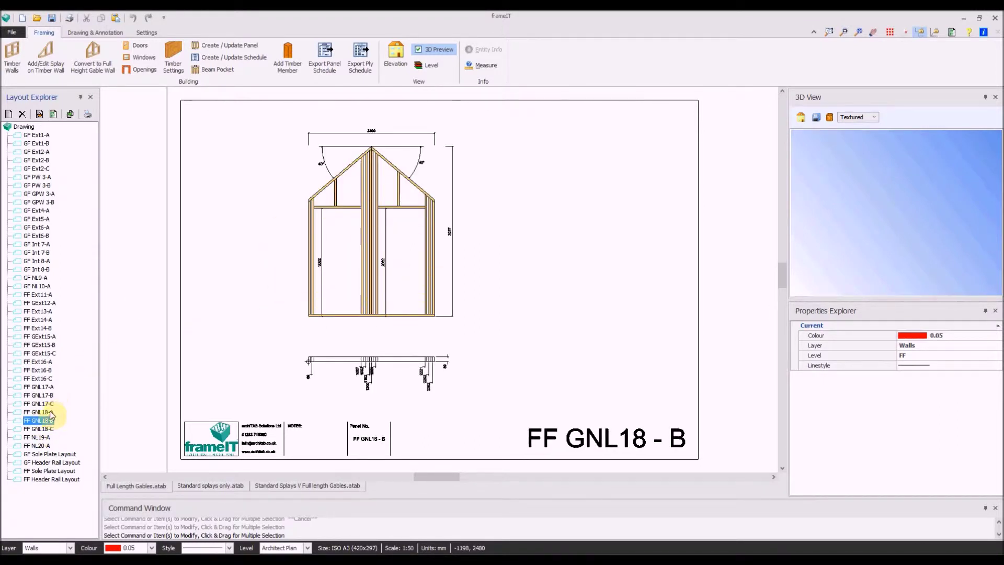
{"action": "double_click", "coordinate": [46, 412]}
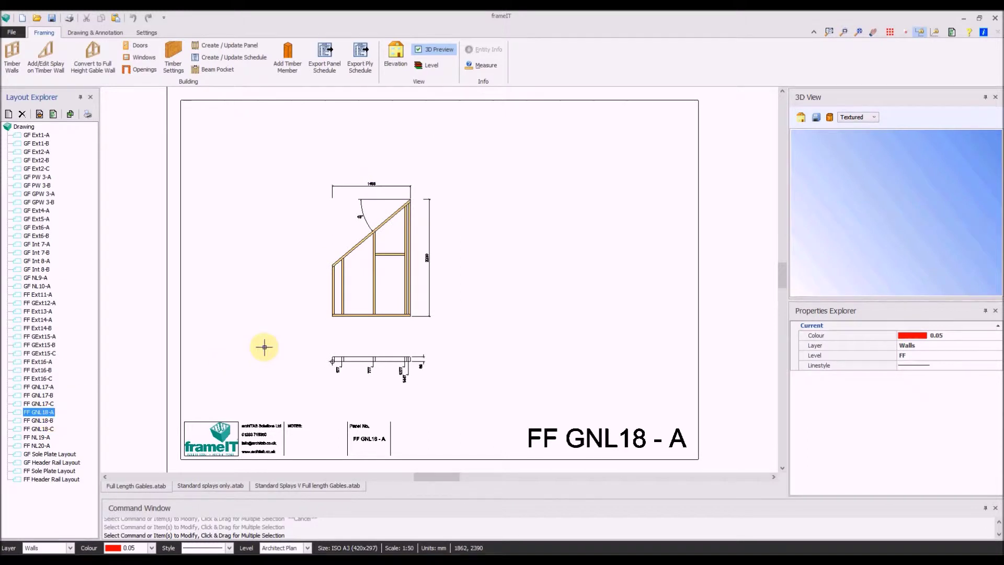
{"action": "double_click", "coordinate": [23, 126]}
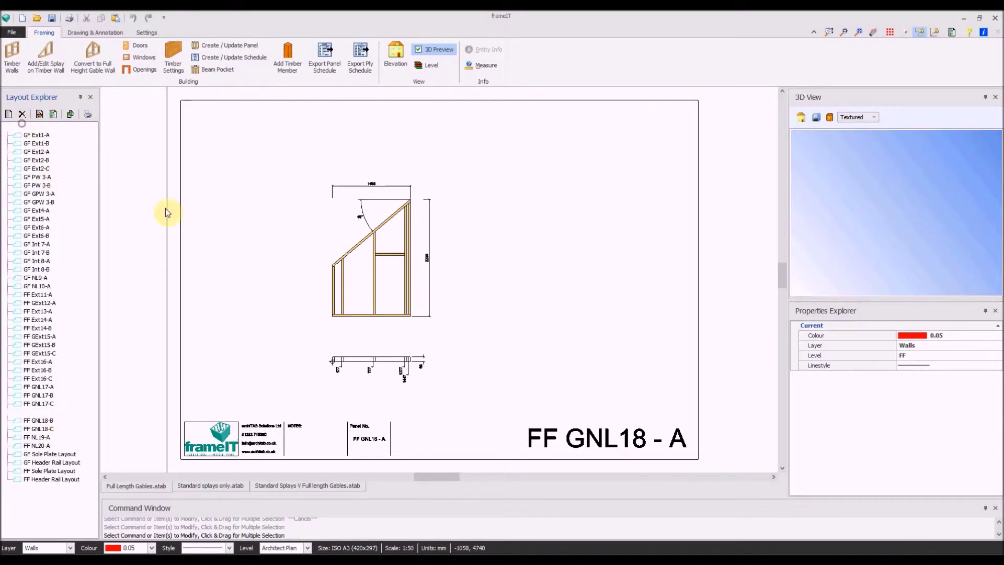
{"action": "left_click", "coordinate": [313, 262]}
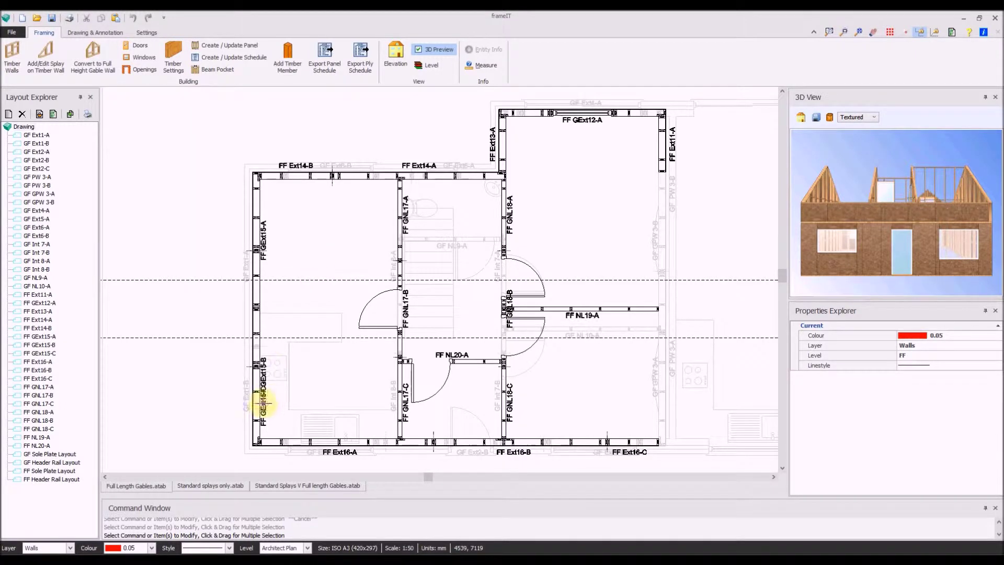
In the Standard Splays V Full length Gables drawing, start a 2400 mm high external load bearing timber wall with a 600 mm stud pitch
{"action": "left_click", "coordinate": [271, 485]}
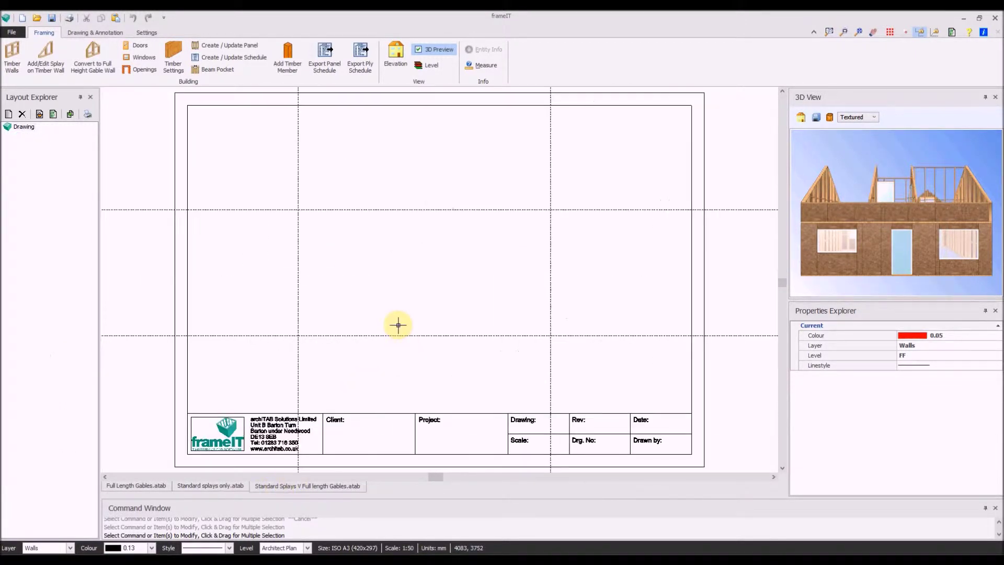
{"action": "left_click", "coordinate": [12, 57]}
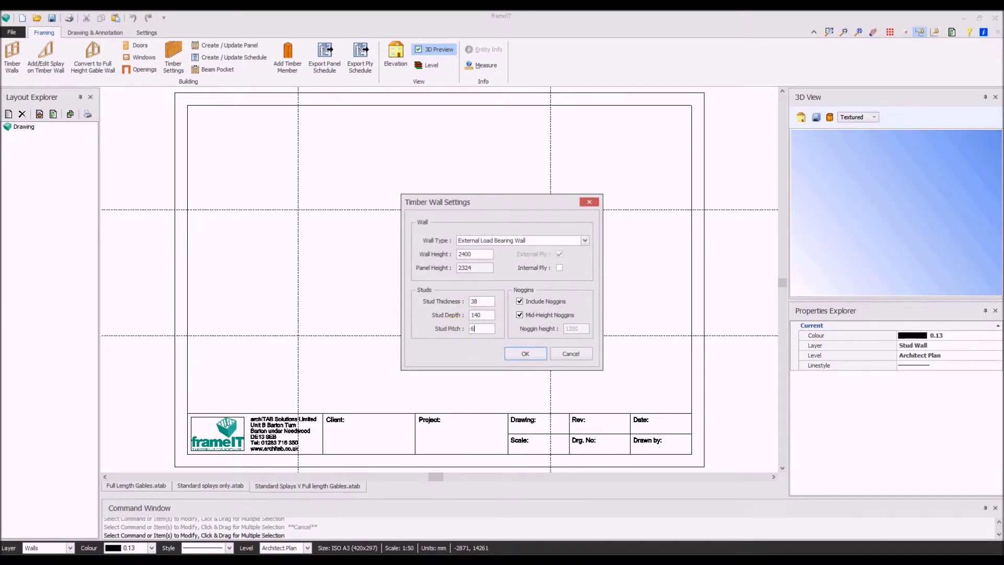
{"action": "type", "text": "600"}
{"action": "left_click", "coordinate": [525, 353]}
Draw a closed rectangle of external timber walls, about 10000 by 5000 mm, through the four guide line intersections
{"action": "left_click", "coordinate": [298, 212]}
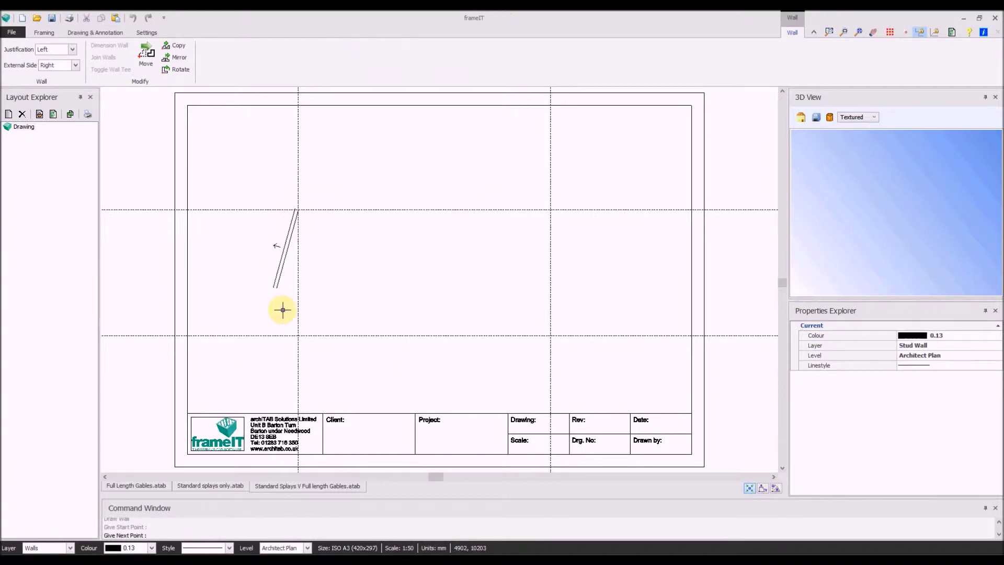
{"action": "left_click", "coordinate": [296, 335]}
{"action": "left_click", "coordinate": [550, 336]}
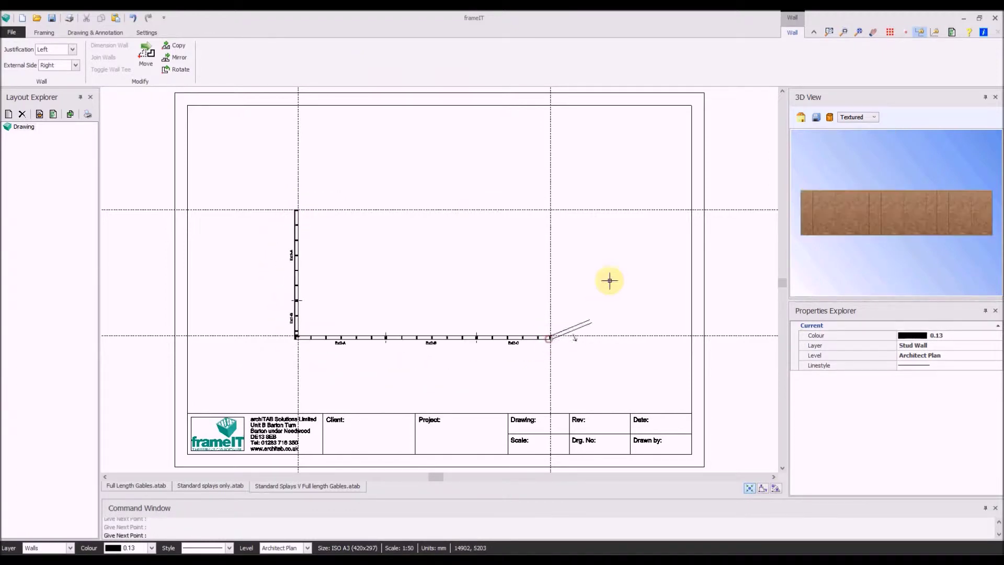
{"action": "left_click", "coordinate": [553, 208]}
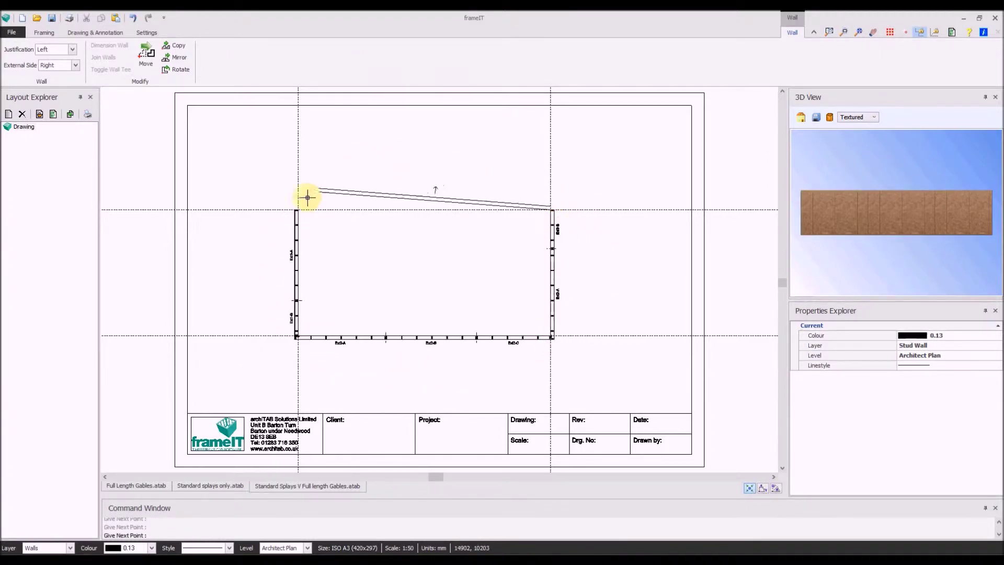
{"action": "left_click", "coordinate": [297, 208]}
{"action": "left_click", "coordinate": [296, 335]}
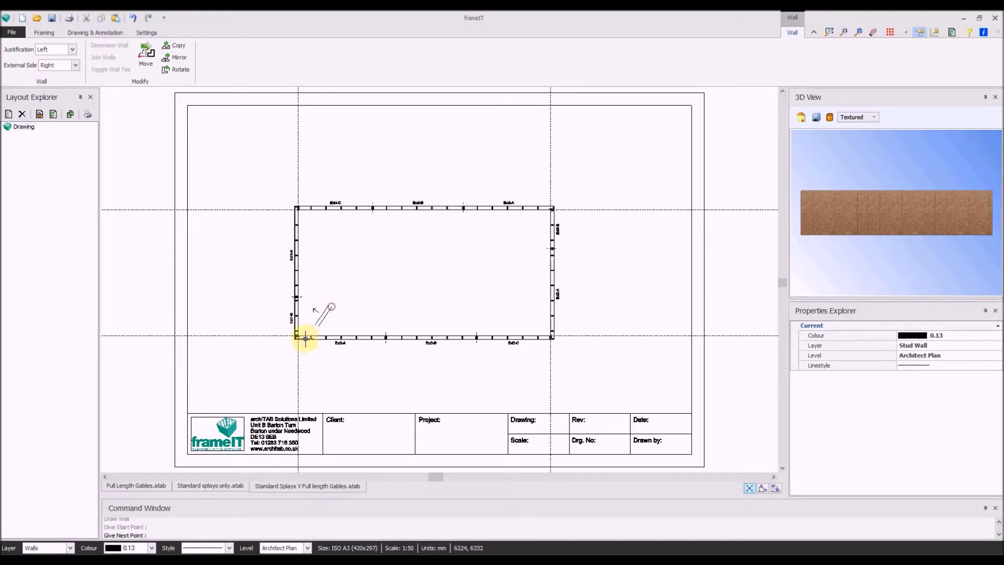
{"action": "key", "text": "Escape"}
At the lower-left building corner, set Into Corner 1 of wall Ext2 to No and Into Corner 2 of wall Ext1 to Yes
{"action": "scroll", "coordinate": [296, 335], "scroll_direction": "up", "scroll_amount": 5}
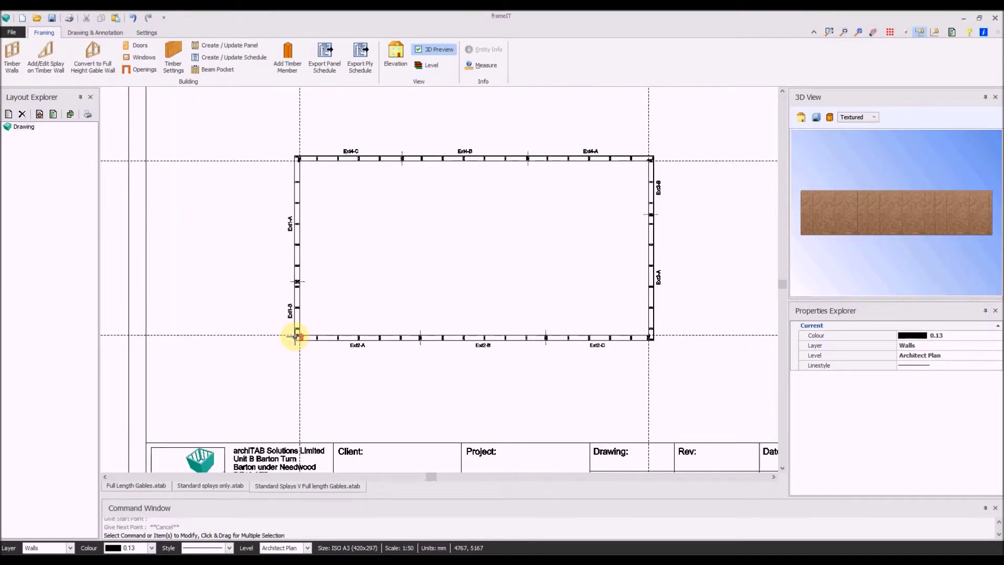
{"action": "left_click", "coordinate": [353, 340]}
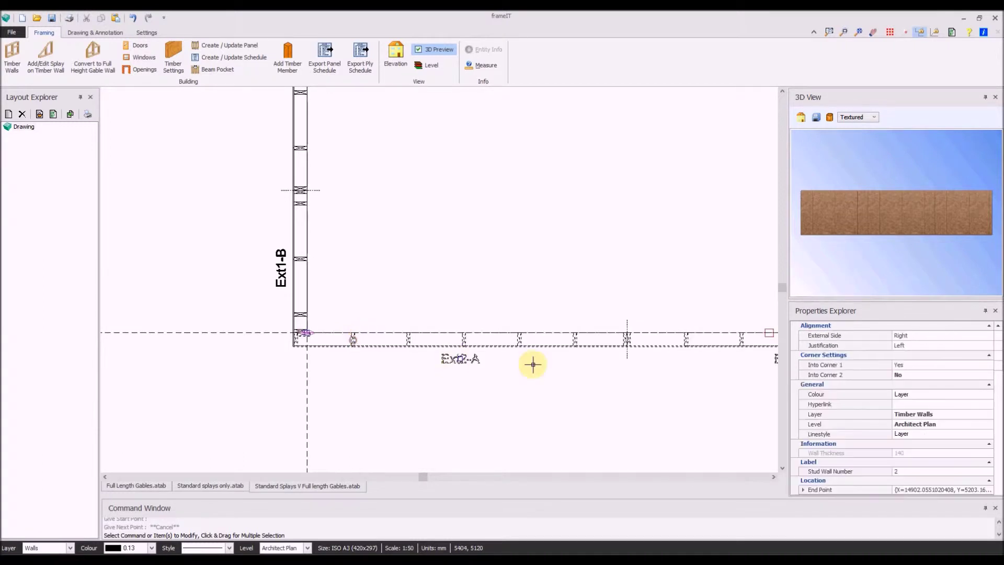
{"action": "left_click", "coordinate": [931, 364]}
{"action": "left_click", "coordinate": [932, 367]}
{"action": "left_click", "coordinate": [928, 385]}
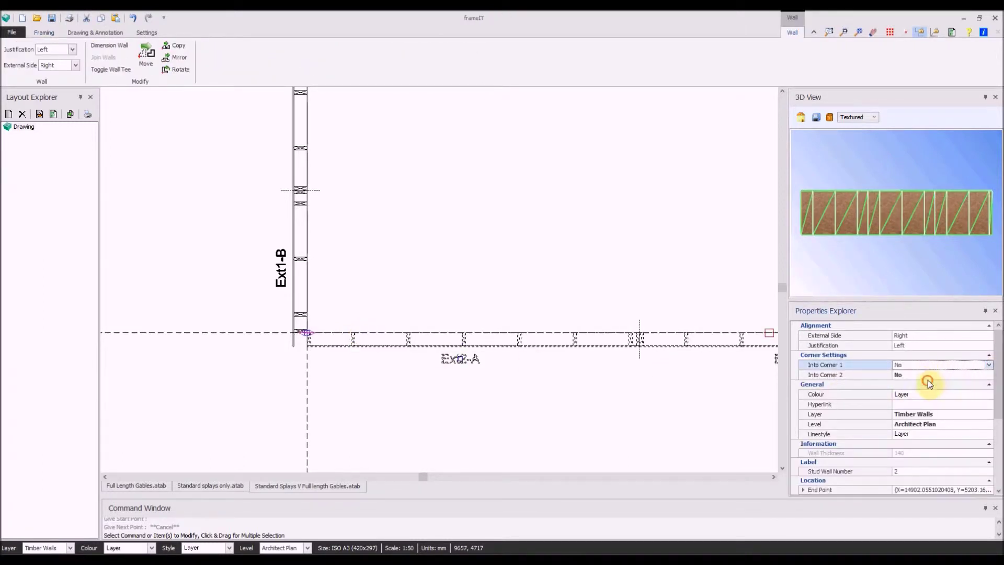
{"action": "left_click", "coordinate": [294, 314]}
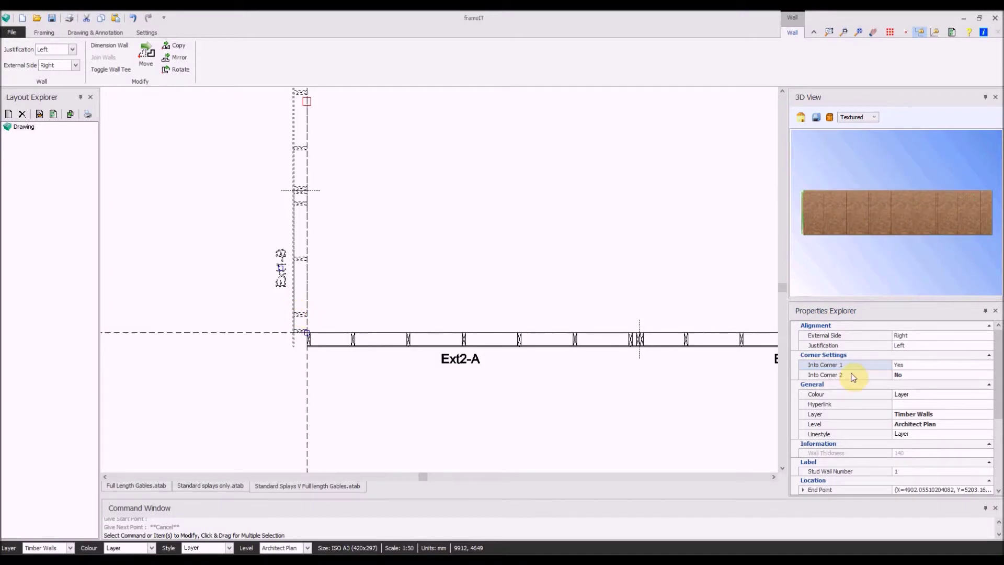
{"action": "double_click", "coordinate": [932, 375]}
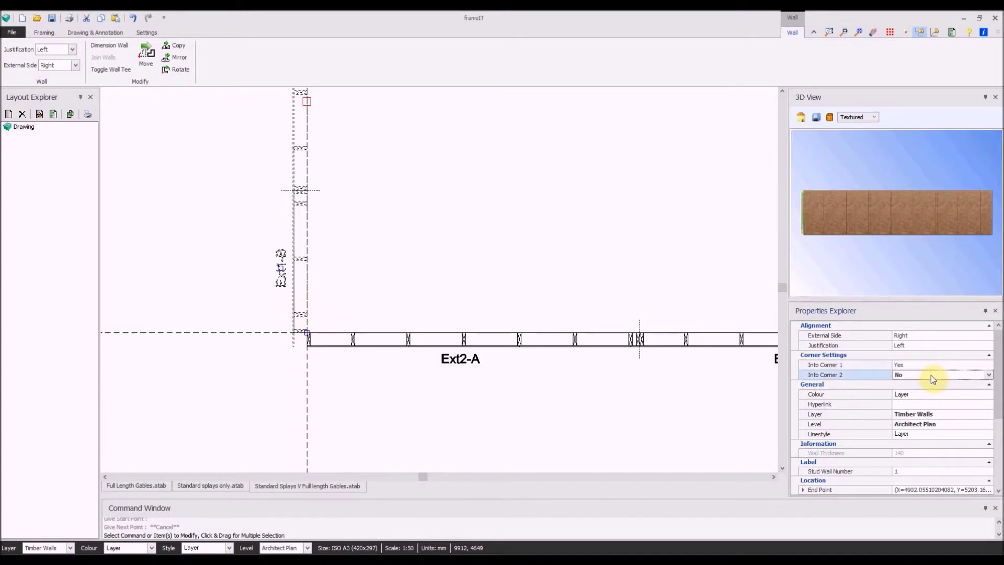
{"action": "left_click", "coordinate": [606, 277]}
At the upper-right building corner, set Into Corner 1 of wall Ext4 to No and Into Corner 2 of wall Ext3 to Yes
{"action": "scroll", "coordinate": [628, 246], "scroll_direction": "down", "scroll_amount": 5}
{"action": "scroll", "coordinate": [654, 246], "scroll_direction": "up", "scroll_amount": 5}
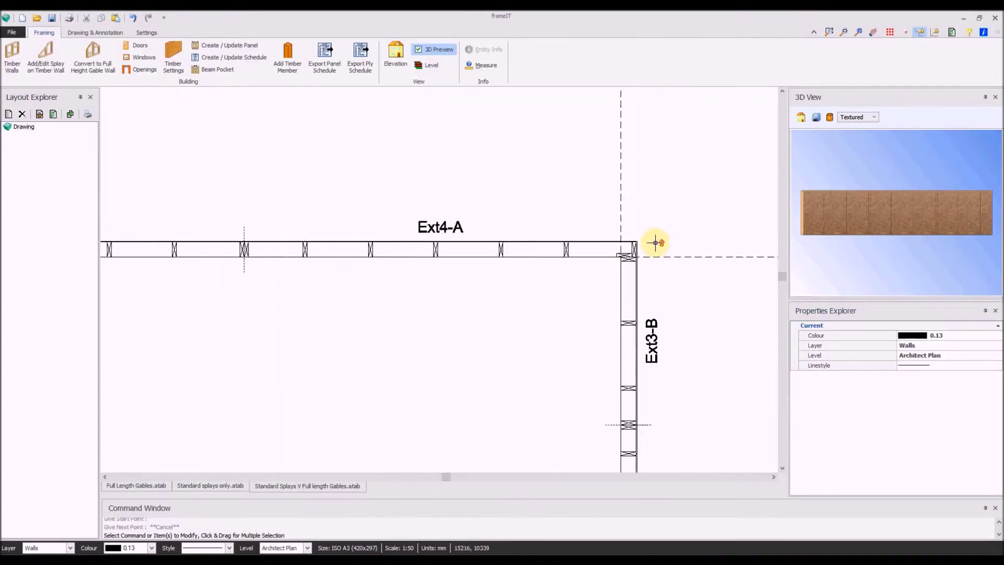
{"action": "scroll", "coordinate": [655, 243], "scroll_direction": "up", "scroll_amount": 2}
{"action": "left_click", "coordinate": [595, 238]}
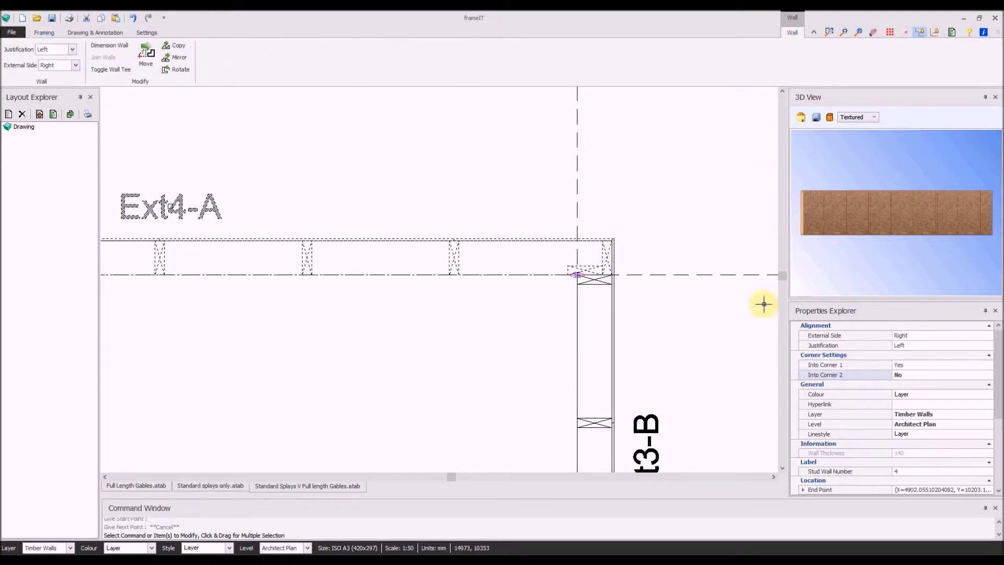
{"action": "left_click", "coordinate": [932, 365]}
{"action": "left_click", "coordinate": [989, 364]}
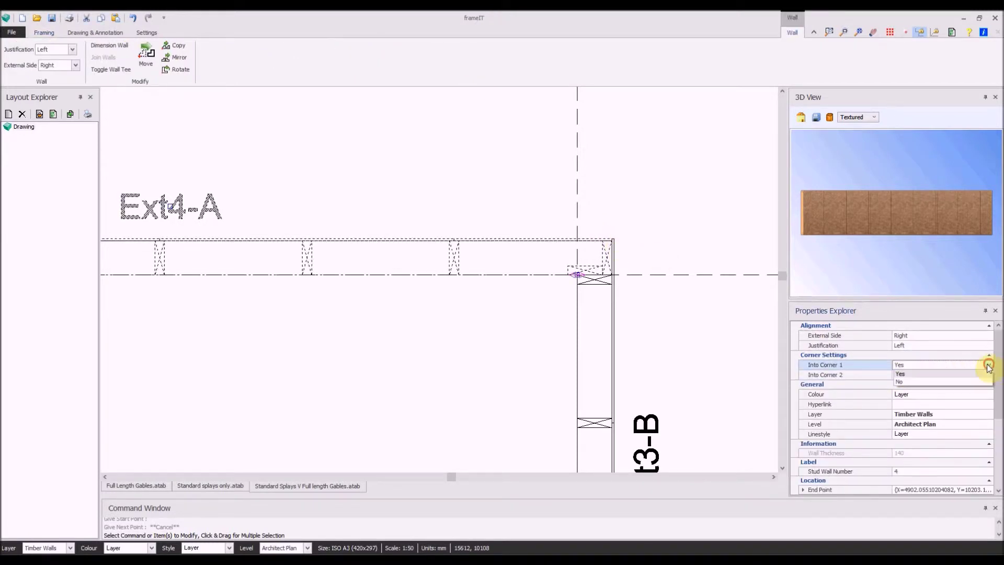
{"action": "left_click", "coordinate": [934, 381]}
{"action": "left_click", "coordinate": [598, 282]}
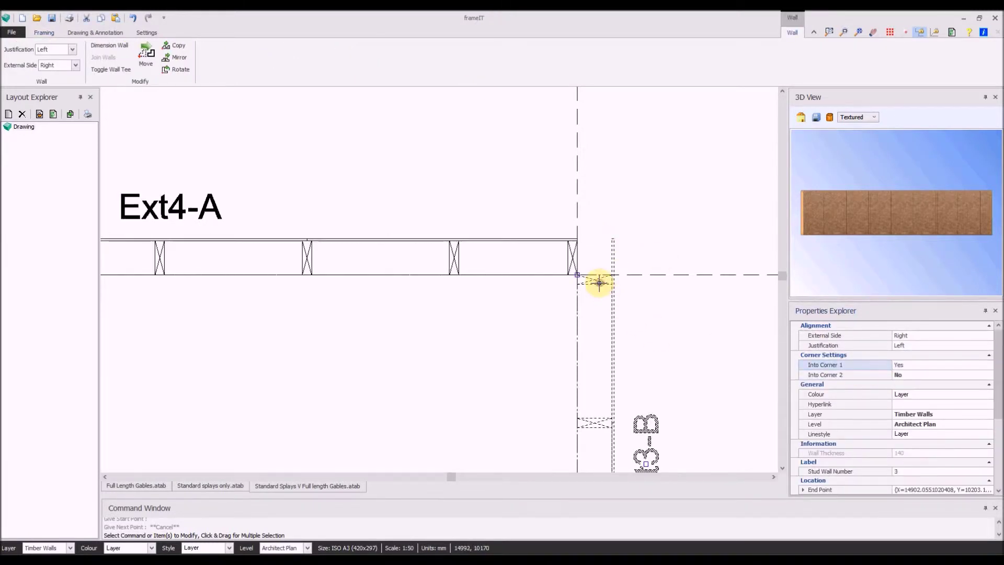
{"action": "double_click", "coordinate": [920, 374]}
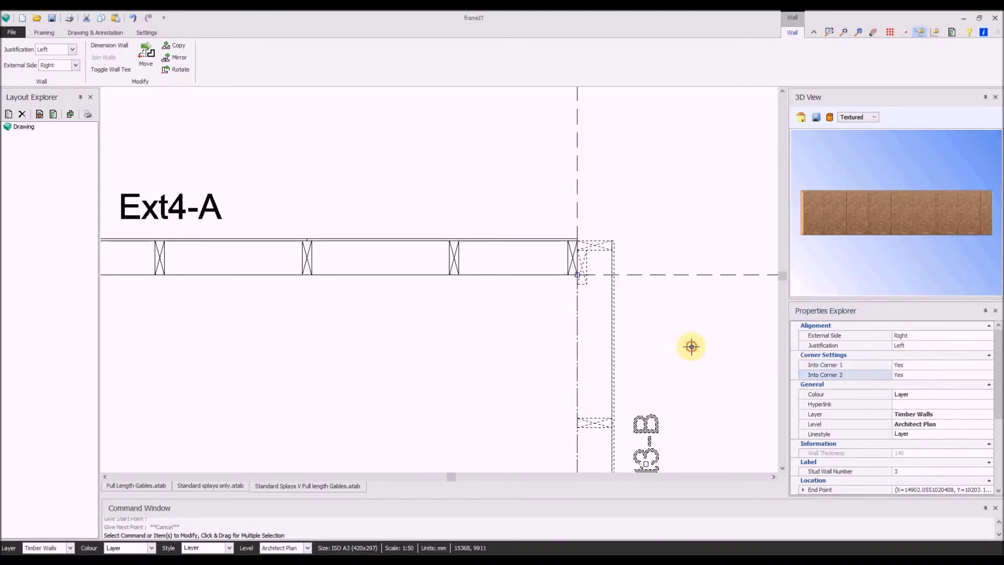
Insert a standard window 1770 mm wide and 1200 mm high with a 900 mm sill height near the middle of wall Ext1
{"action": "key", "text": "Escape"}
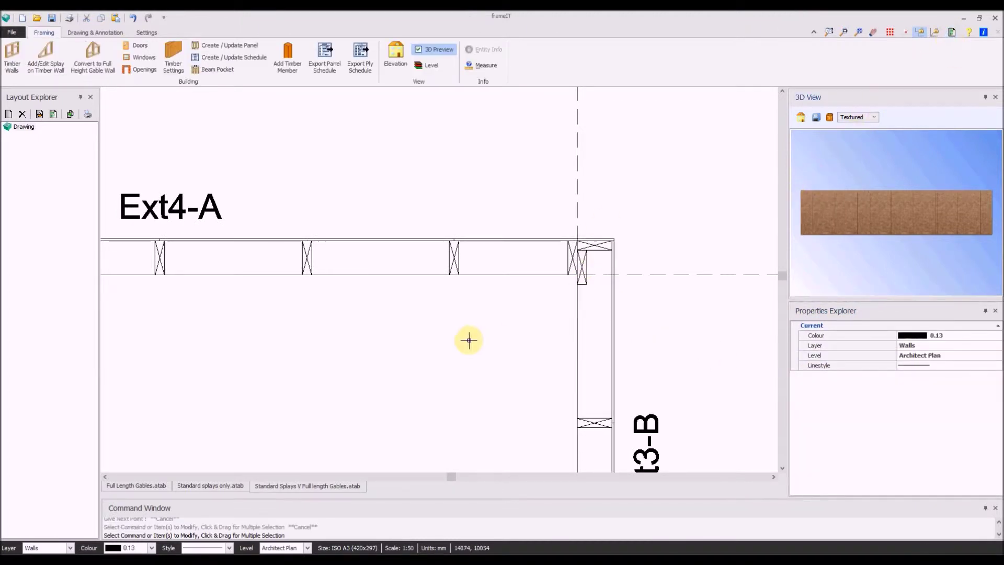
{"action": "scroll", "coordinate": [468, 339], "scroll_direction": "down", "scroll_amount": 3}
{"action": "scroll", "coordinate": [411, 346], "scroll_direction": "down", "scroll_amount": 6}
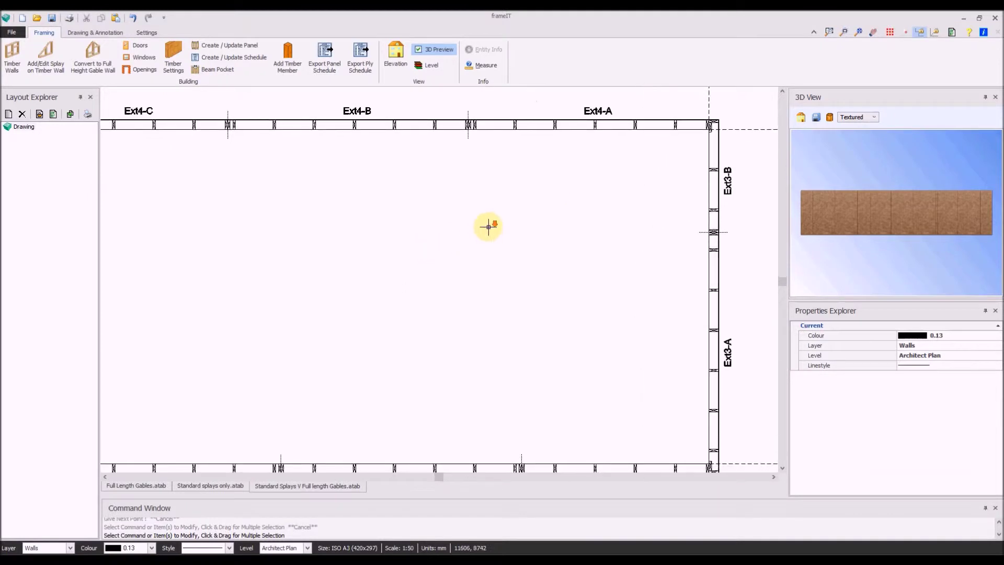
{"action": "middle_click_drag", "start_coordinate": [479, 225], "coordinate": [494, 224]}
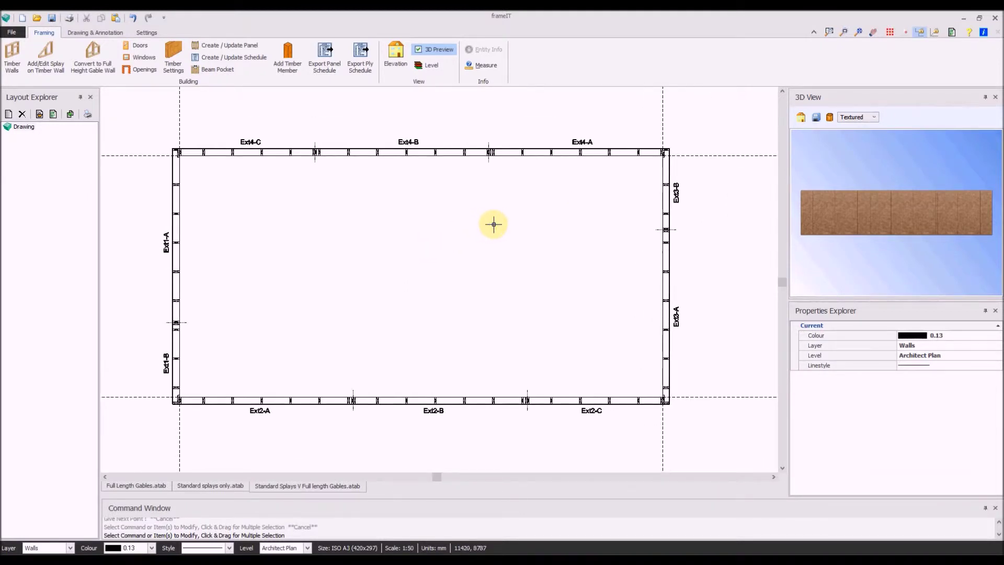
{"action": "left_click", "coordinate": [140, 57]}
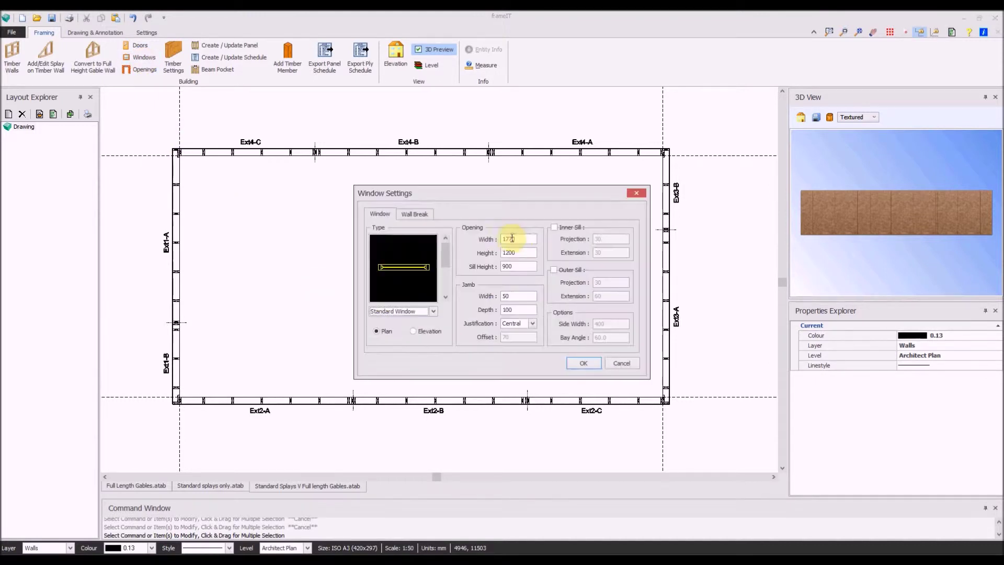
{"action": "left_click", "coordinate": [518, 253]}
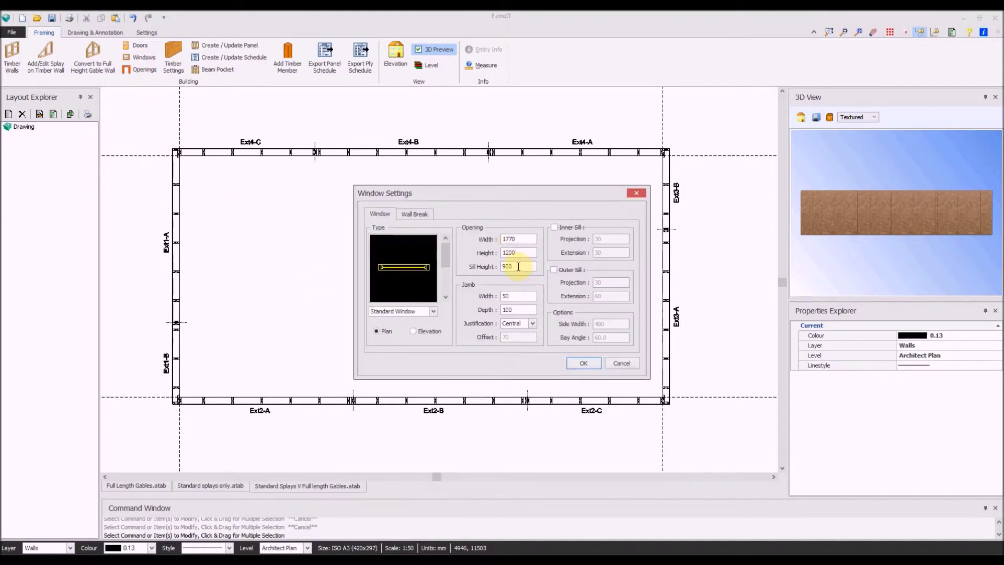
{"action": "left_click", "coordinate": [517, 266]}
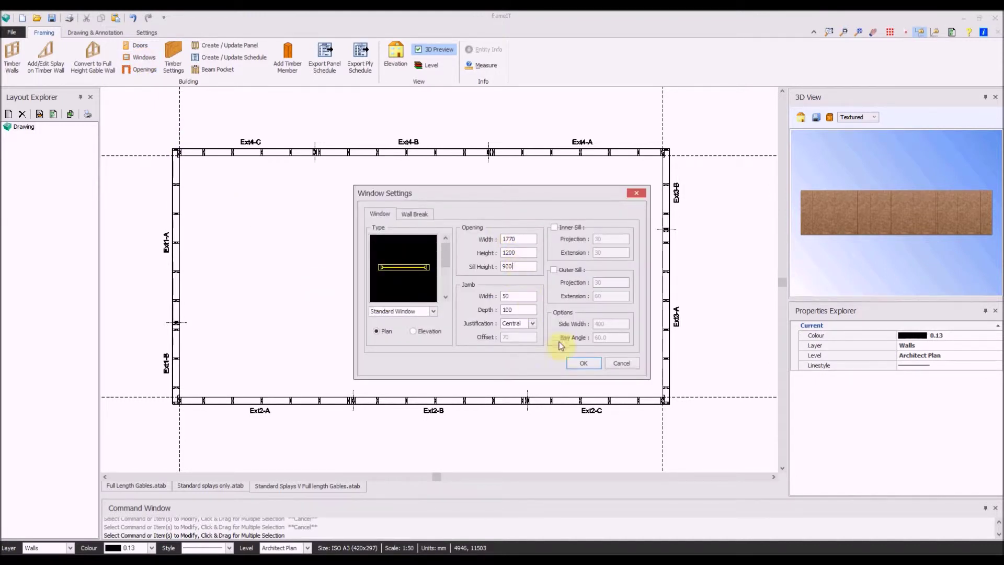
{"action": "left_click", "coordinate": [583, 363]}
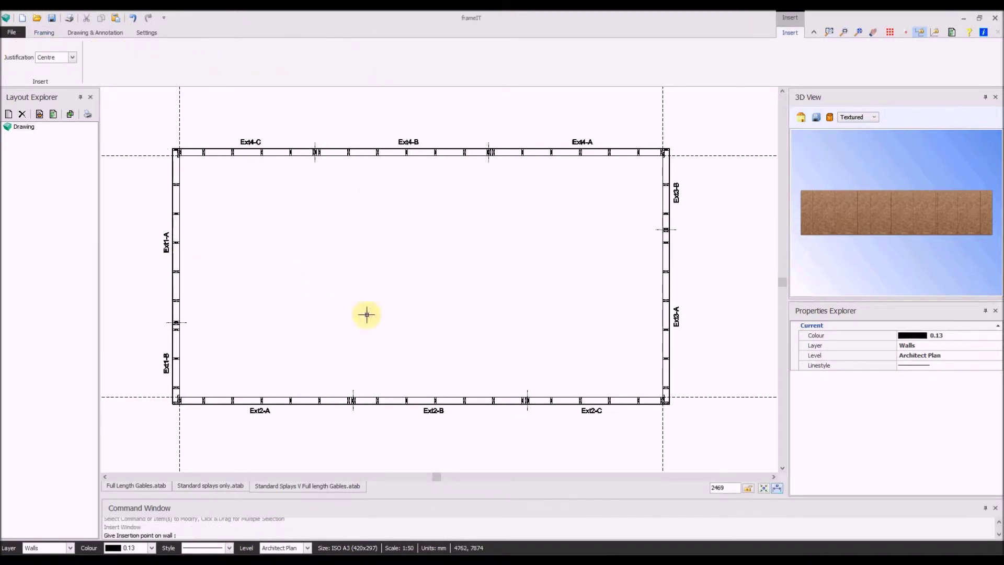
{"action": "left_click", "coordinate": [764, 489]}
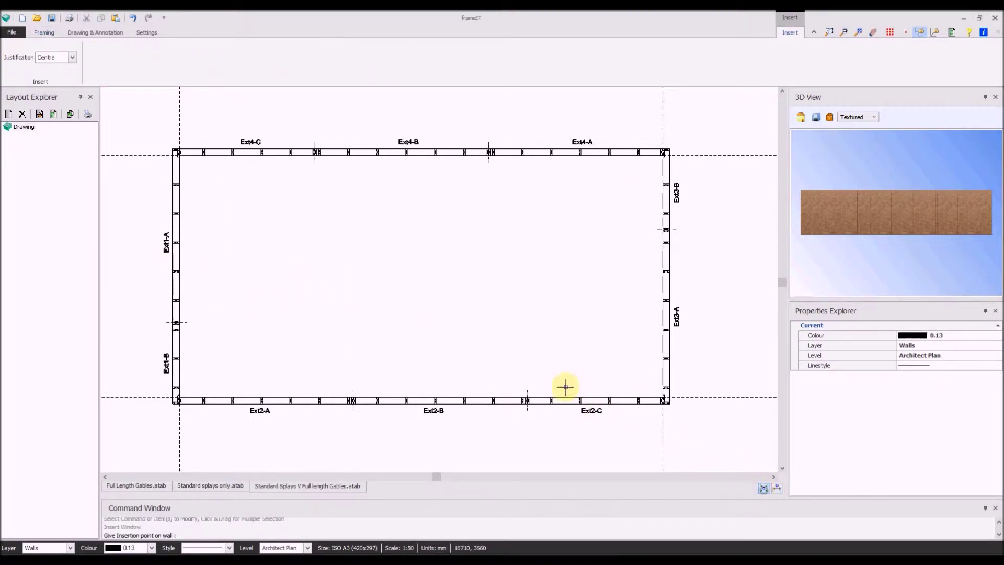
{"action": "left_click", "coordinate": [181, 265]}
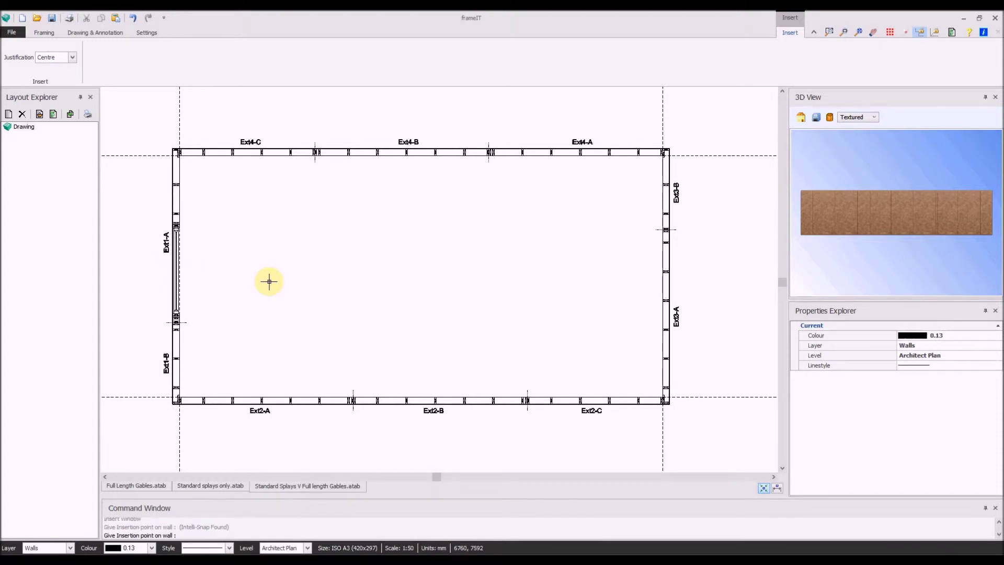
{"action": "key", "text": "Escape"}
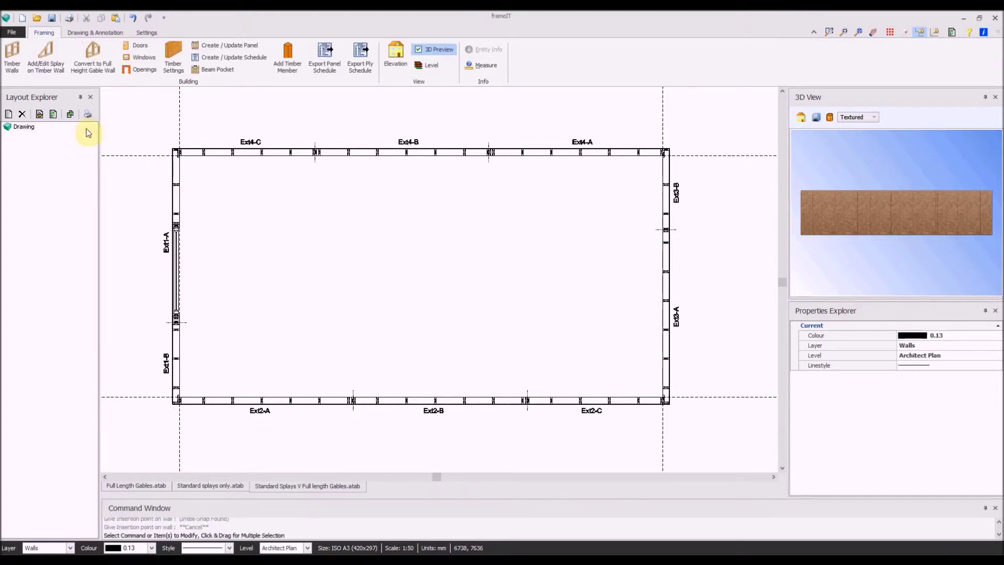
Add a standard timber splay to wall Ext1 with 30-degree start and end pitches, split at the ridge
{"action": "left_click", "coordinate": [46, 58]}
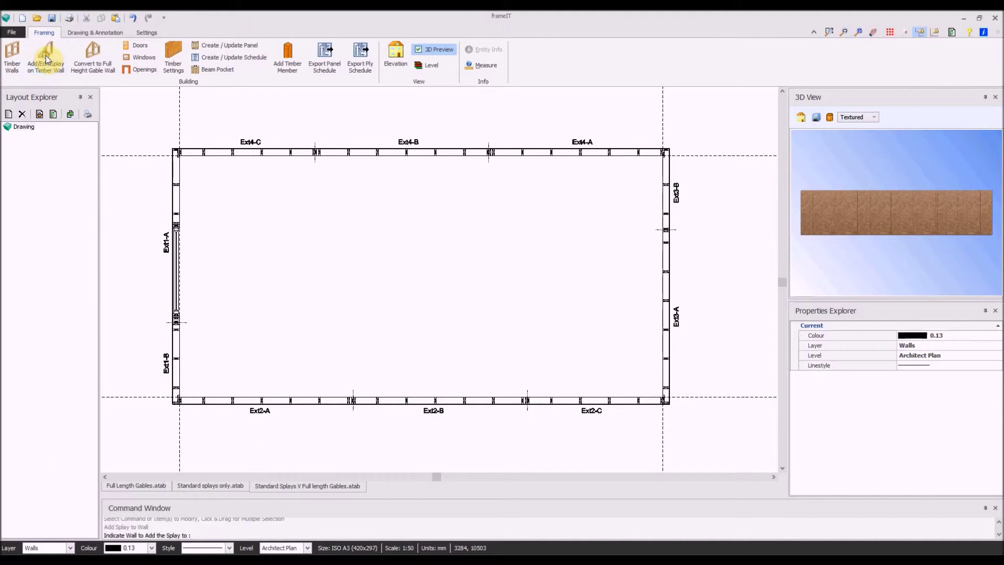
{"action": "left_click", "coordinate": [172, 195]}
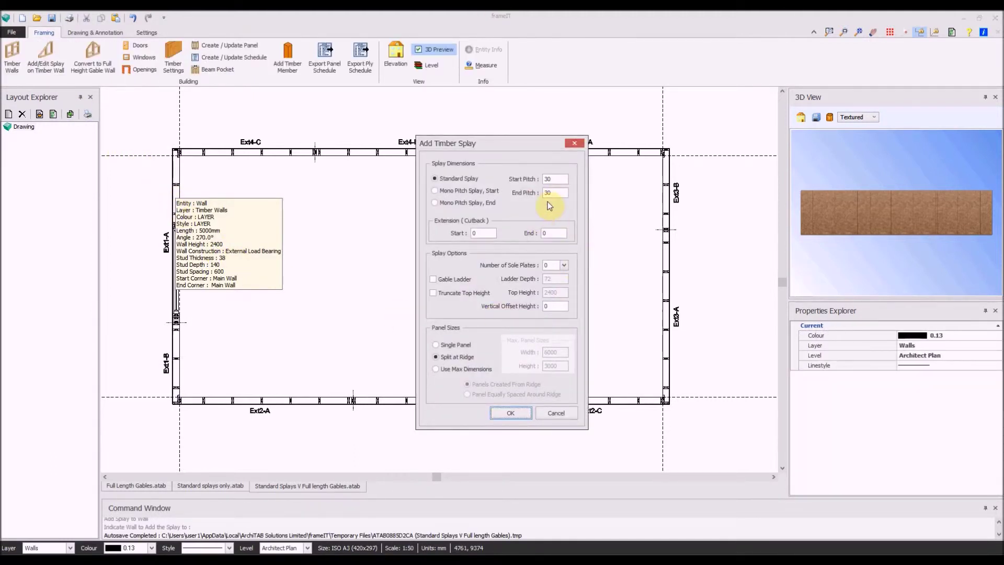
{"action": "left_click", "coordinate": [510, 414]}
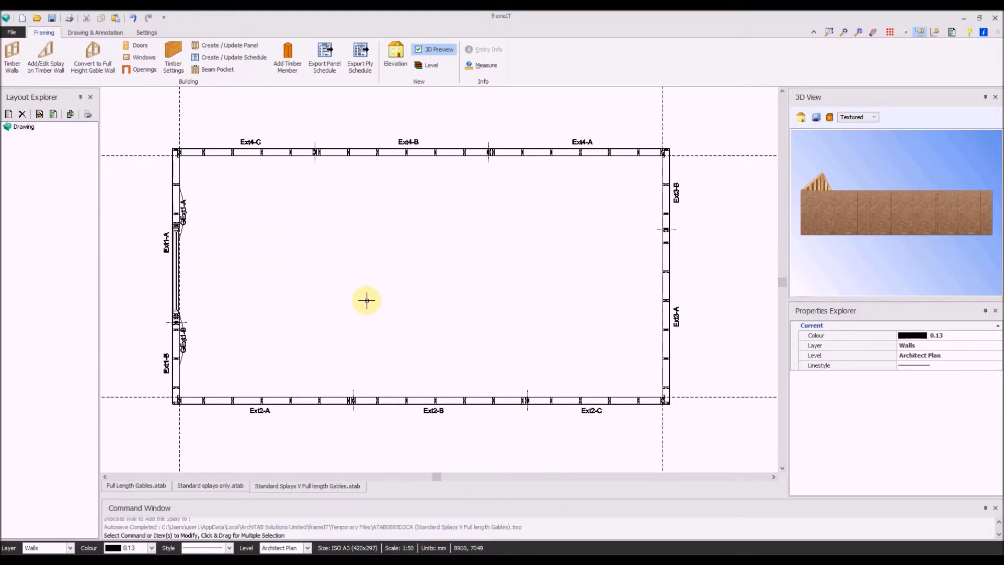
{"action": "left_click_drag", "start_coordinate": [817, 258], "coordinate": [891, 246]}
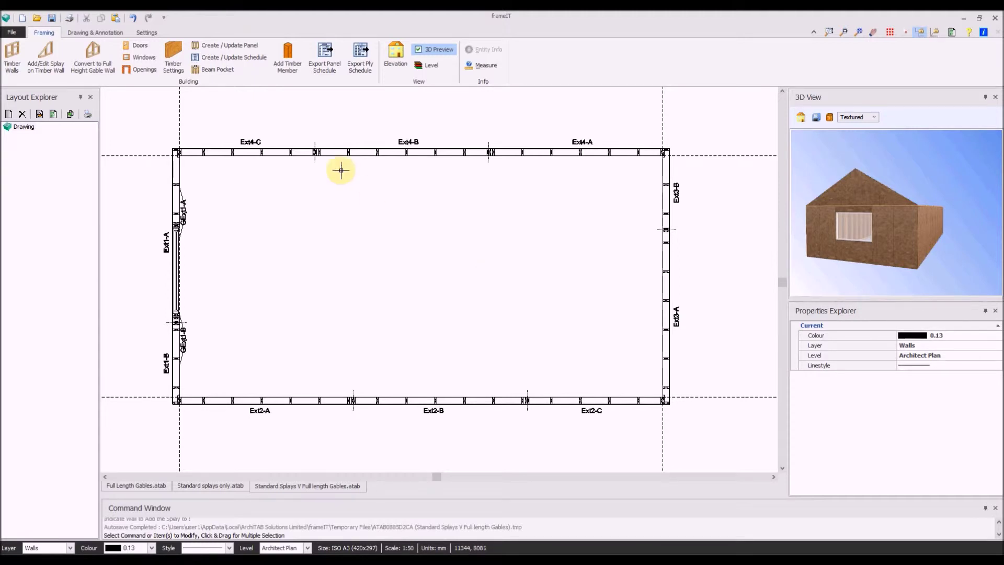
Convert wall Ext3 to a full height gable with 30-degree pitches, using maximum-length panels equally spaced around the ridge
{"action": "left_click", "coordinate": [108, 70]}
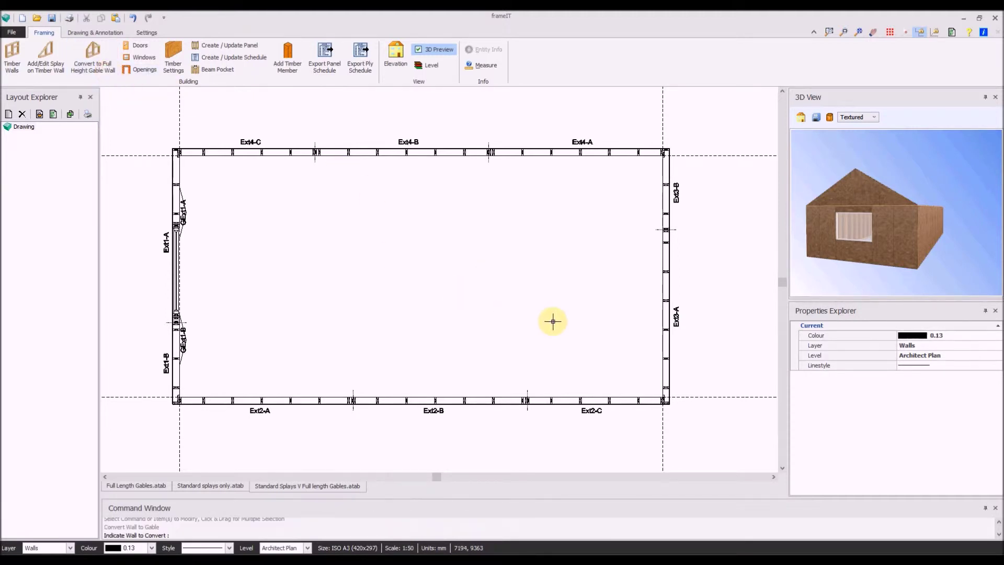
{"action": "left_click", "coordinate": [670, 291]}
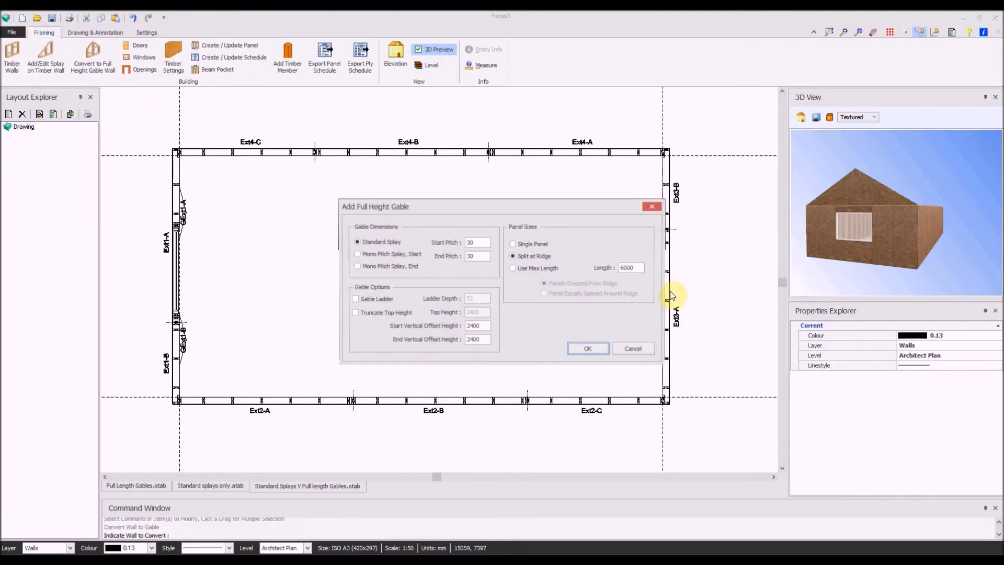
{"action": "left_click", "coordinate": [513, 269]}
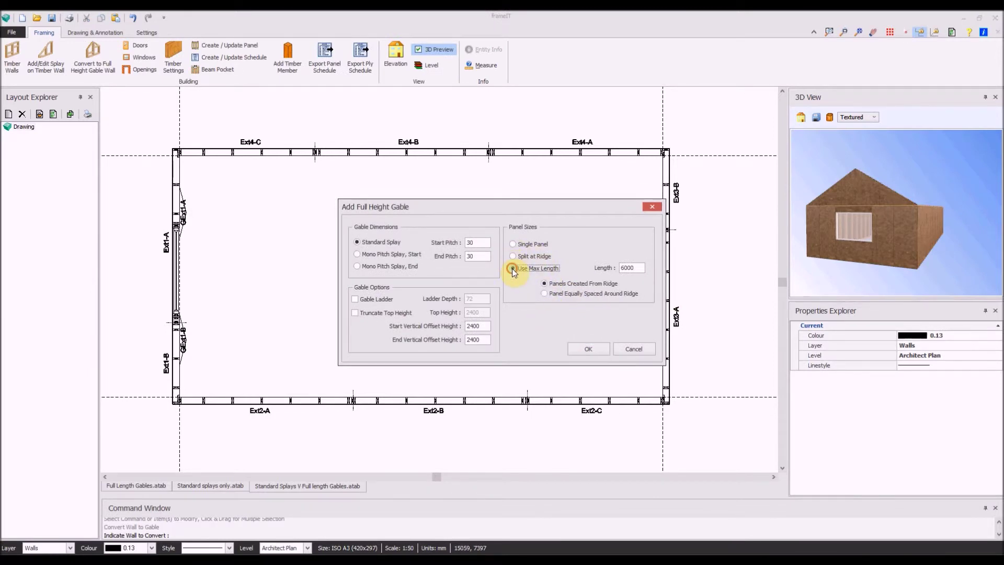
{"action": "left_click", "coordinate": [546, 294]}
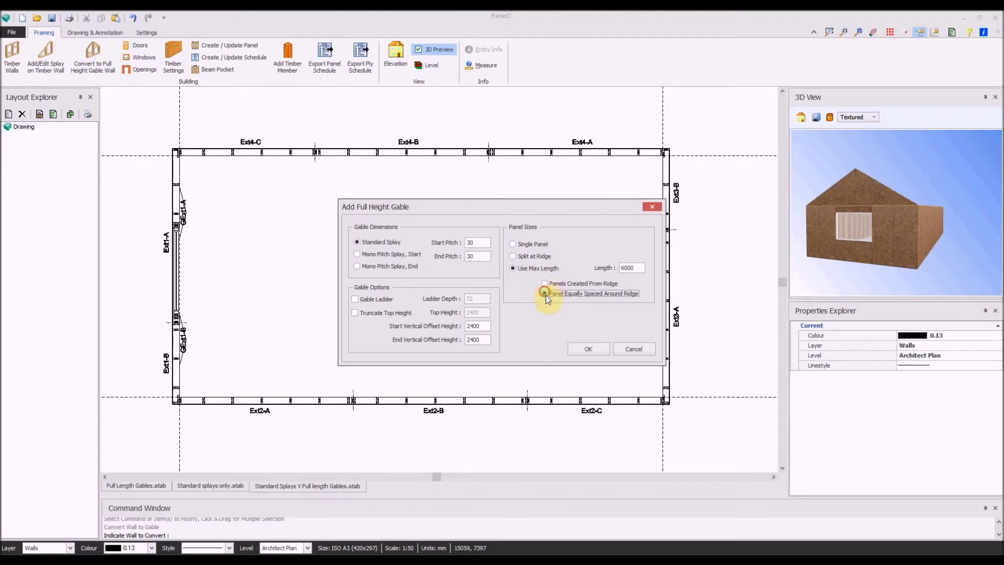
{"action": "left_click", "coordinate": [638, 268]}
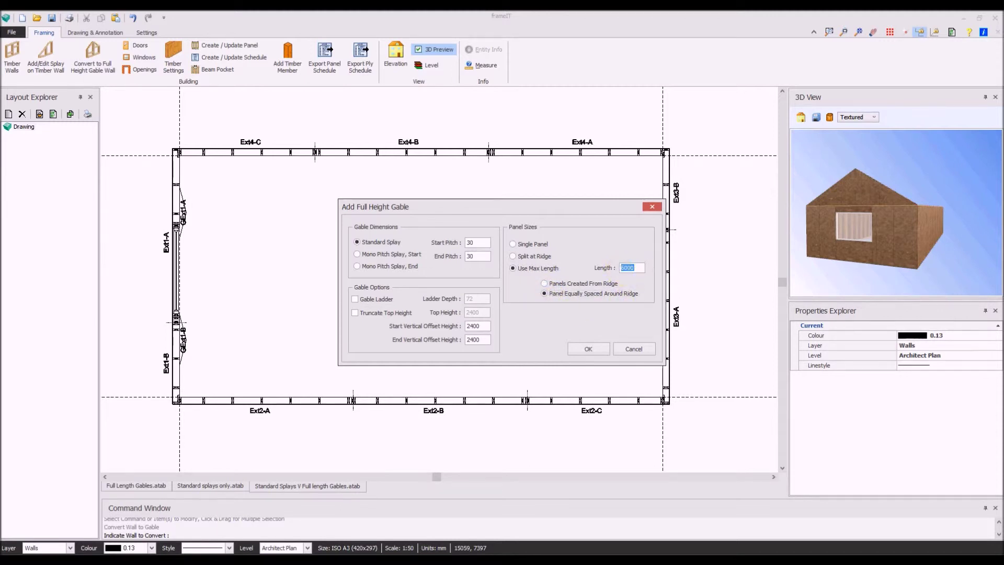
{"action": "left_click", "coordinate": [596, 350]}
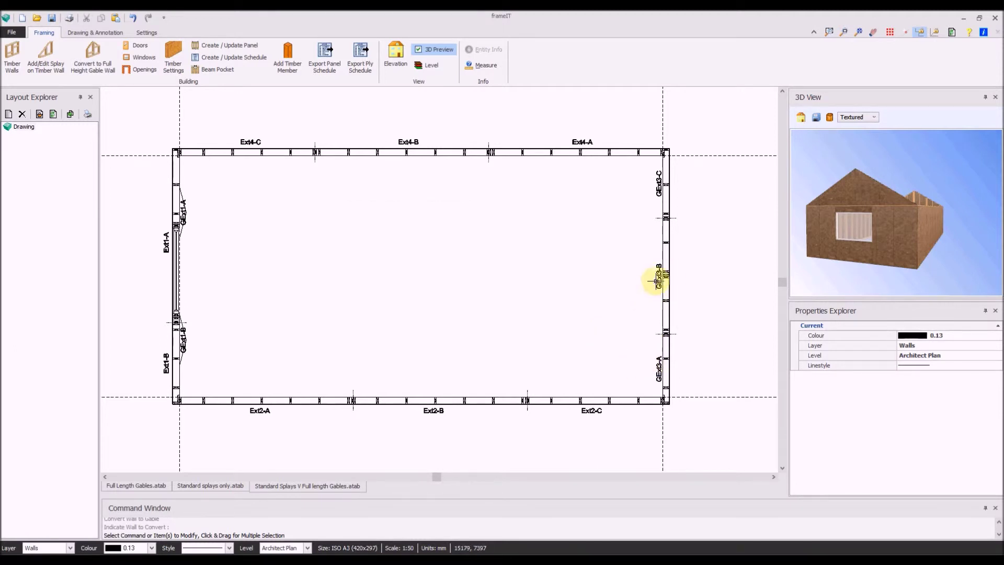
Insert a 1770 by 1200 mm window with a 1500 mm sill height at the midpoint of gable panel GExt3-B
{"action": "scroll", "coordinate": [674, 277], "scroll_direction": "up", "scroll_amount": 2}
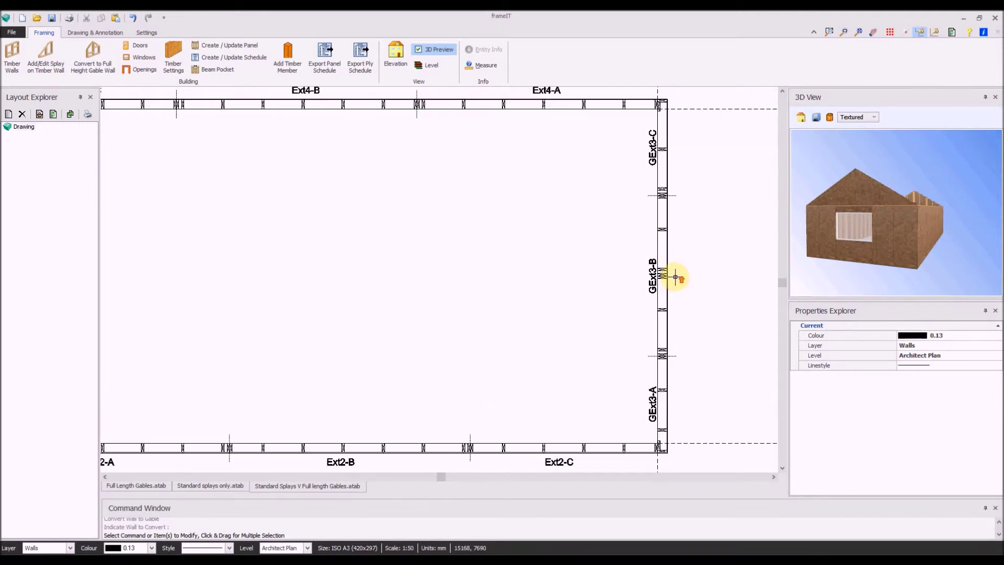
{"action": "scroll", "coordinate": [676, 278], "scroll_direction": "up", "scroll_amount": 1}
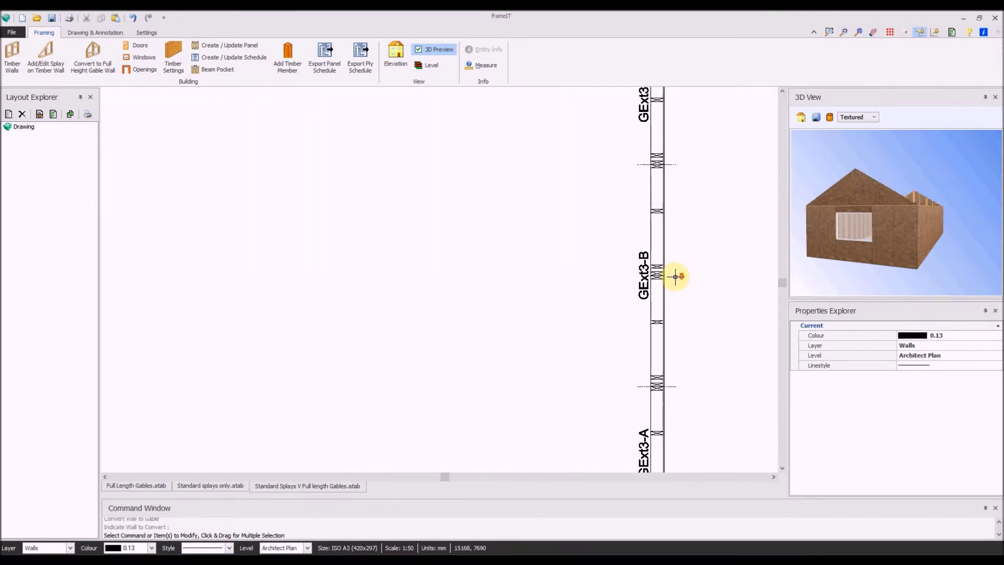
{"action": "left_click", "coordinate": [140, 57]}
{"action": "double_click", "coordinate": [518, 266]}
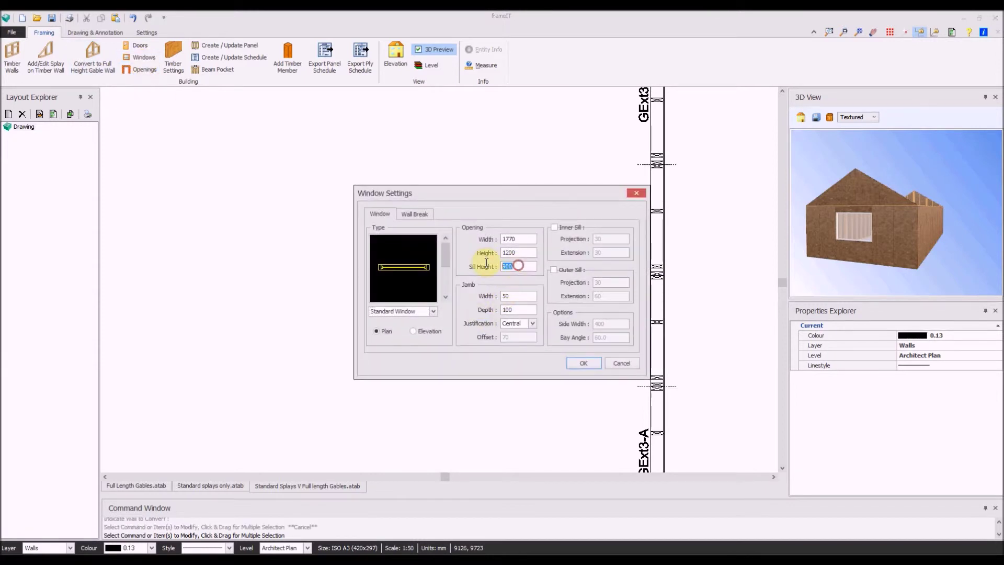
{"action": "type", "text": "1500"}
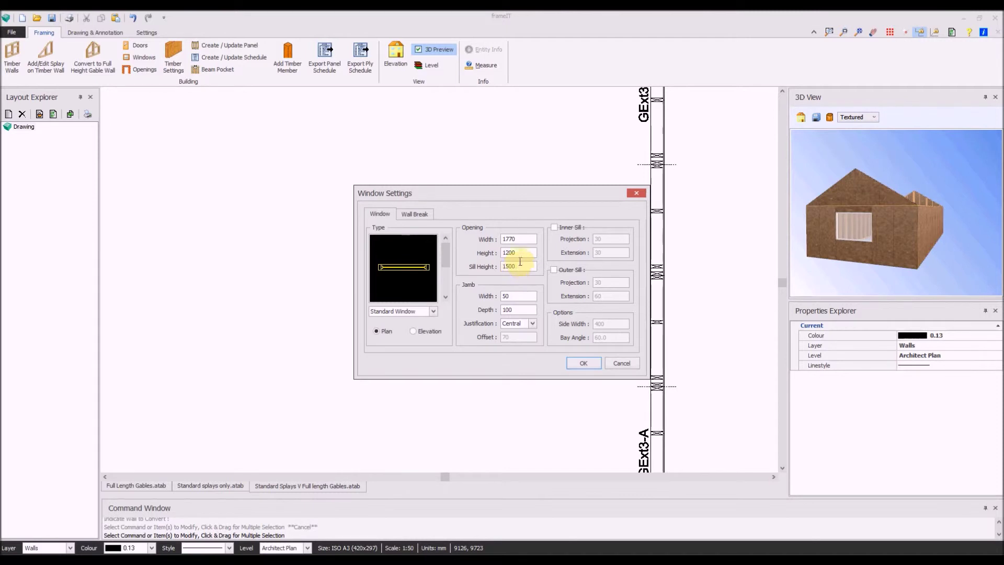
{"action": "left_click", "coordinate": [581, 364]}
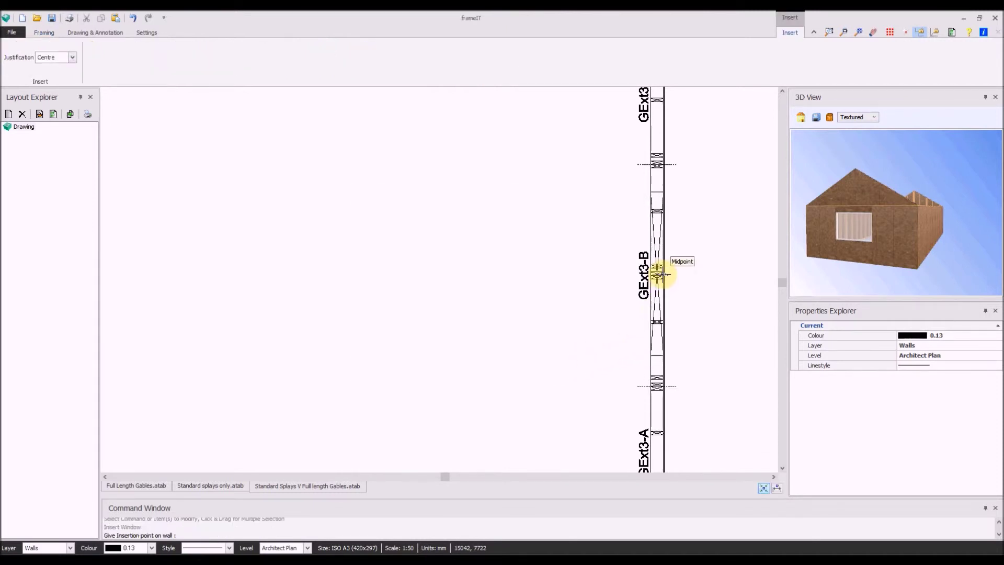
{"action": "scroll", "coordinate": [661, 274], "scroll_direction": "up", "scroll_amount": 3}
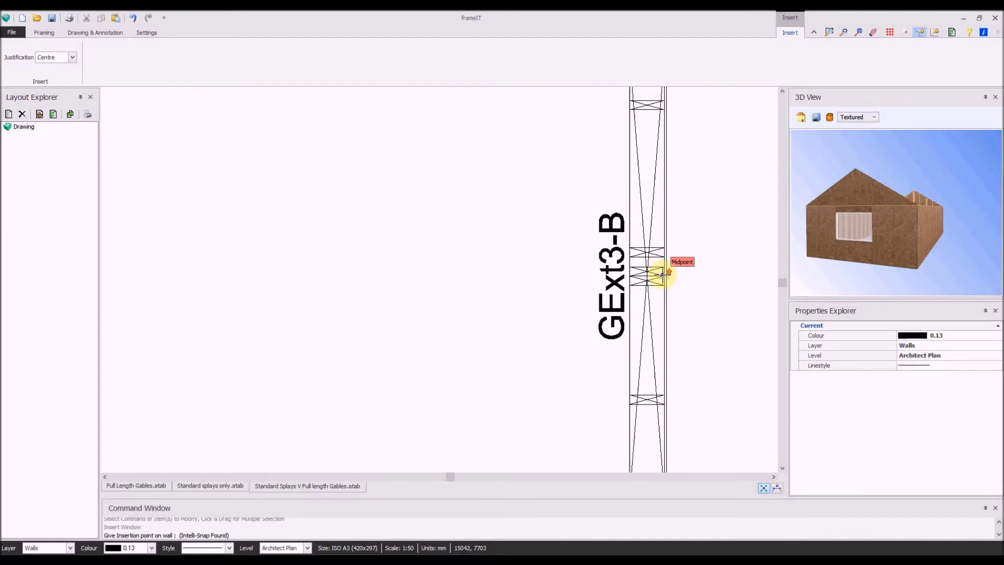
{"action": "left_click", "coordinate": [660, 274]}
{"action": "scroll", "coordinate": [532, 307], "scroll_direction": "down", "scroll_amount": 5}
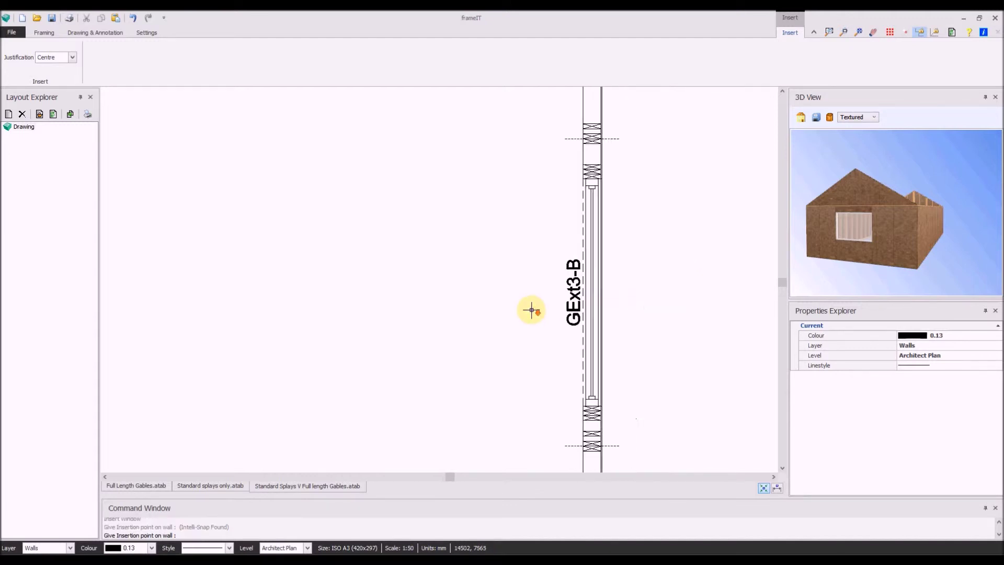
{"action": "key", "text": "Escape"}
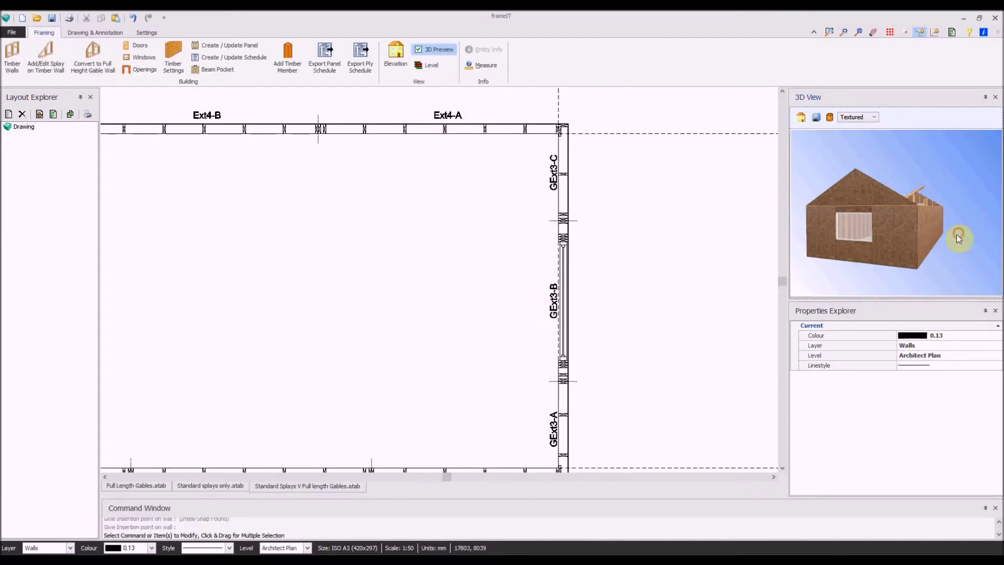
Change the lintel position of the window in GExt3-B to bring the lintel within the gable, and inspect the framing from inside
{"action": "left_click_drag", "start_coordinate": [956, 235], "coordinate": [972, 193]}
{"action": "left_click_drag", "start_coordinate": [991, 226], "coordinate": [854, 209]}
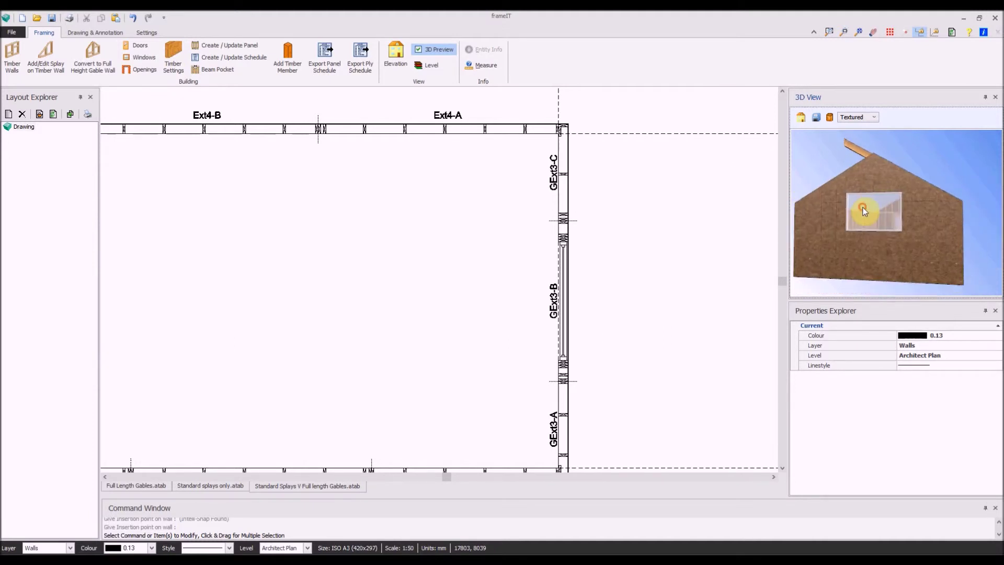
{"action": "left_click", "coordinate": [563, 302]}
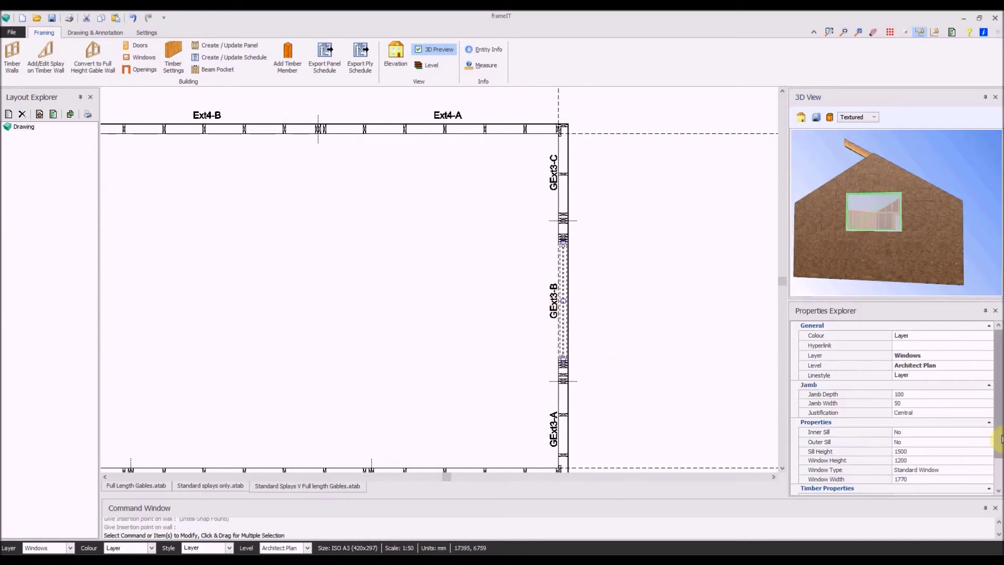
{"action": "scroll", "coordinate": [941, 491], "scroll_direction": "down", "scroll_amount": 3}
{"action": "left_click", "coordinate": [927, 491]}
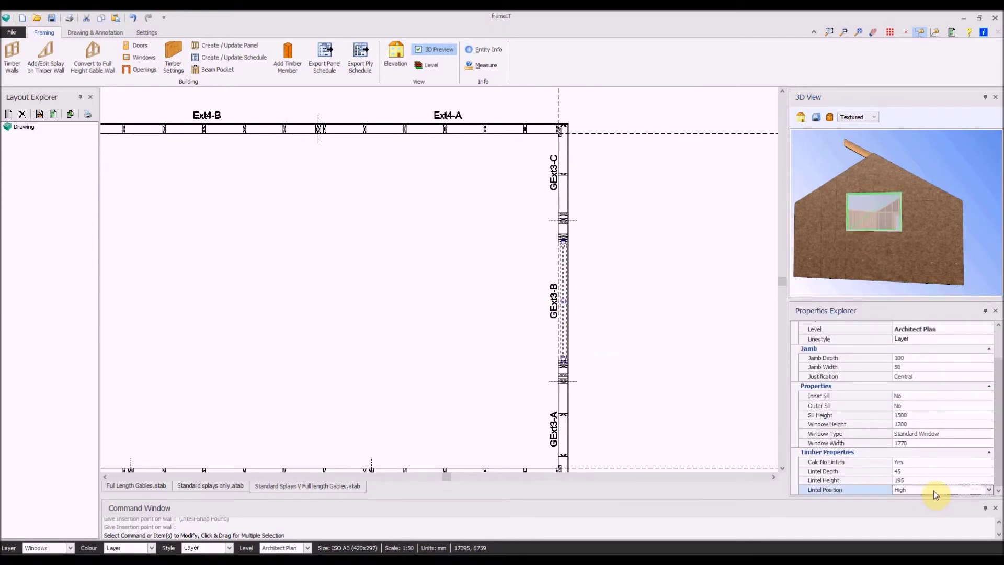
{"action": "left_click", "coordinate": [674, 348]}
{"action": "left_click", "coordinate": [951, 33]}
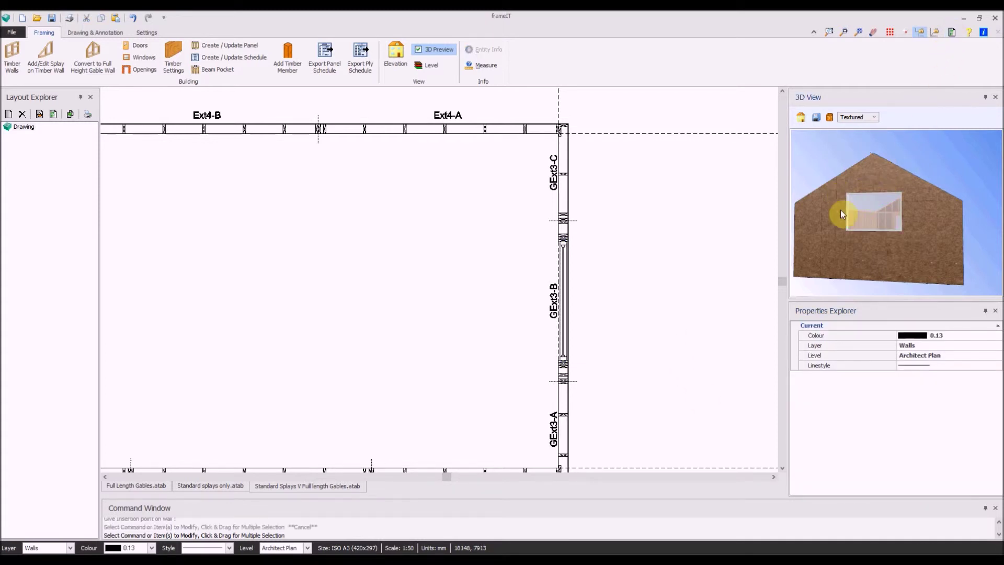
{"action": "left_click_drag", "start_coordinate": [835, 232], "coordinate": [906, 248]}
{"action": "scroll", "coordinate": [904, 162], "scroll_direction": "up", "scroll_amount": 3}
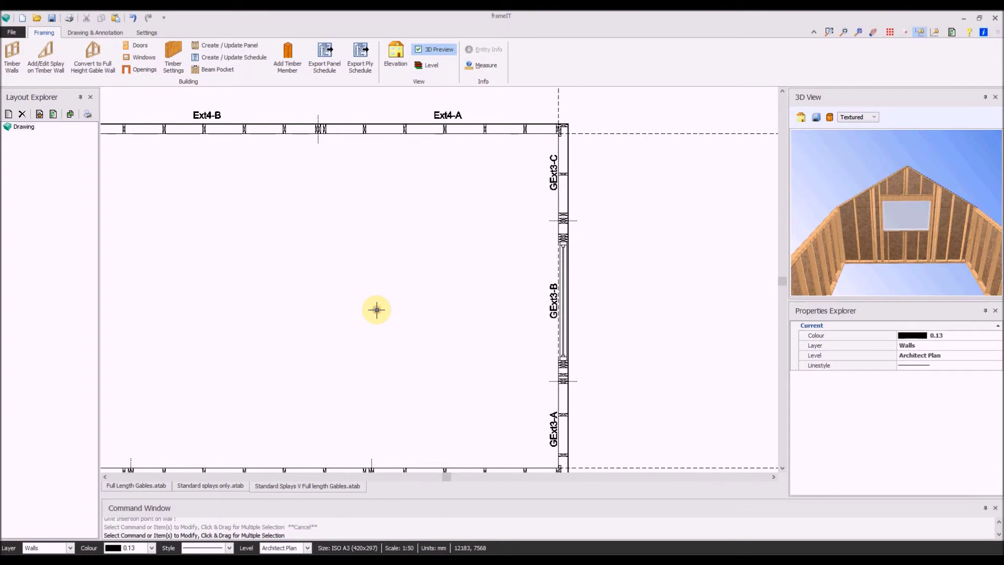
Create the panel layouts for all wall, splay and gable panels, including the sole plate and header rail layouts
{"action": "scroll", "coordinate": [377, 310], "scroll_direction": "down", "scroll_amount": 3}
{"action": "middle_click_drag", "start_coordinate": [377, 307], "coordinate": [513, 310]}
{"action": "scroll", "coordinate": [476, 314], "scroll_direction": "up", "scroll_amount": 2}
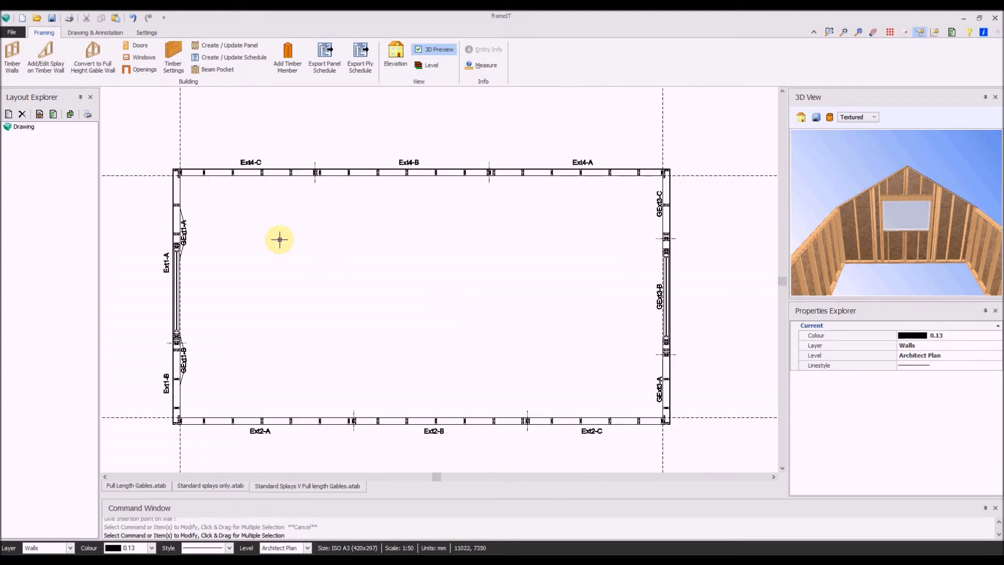
{"action": "left_click", "coordinate": [218, 47]}
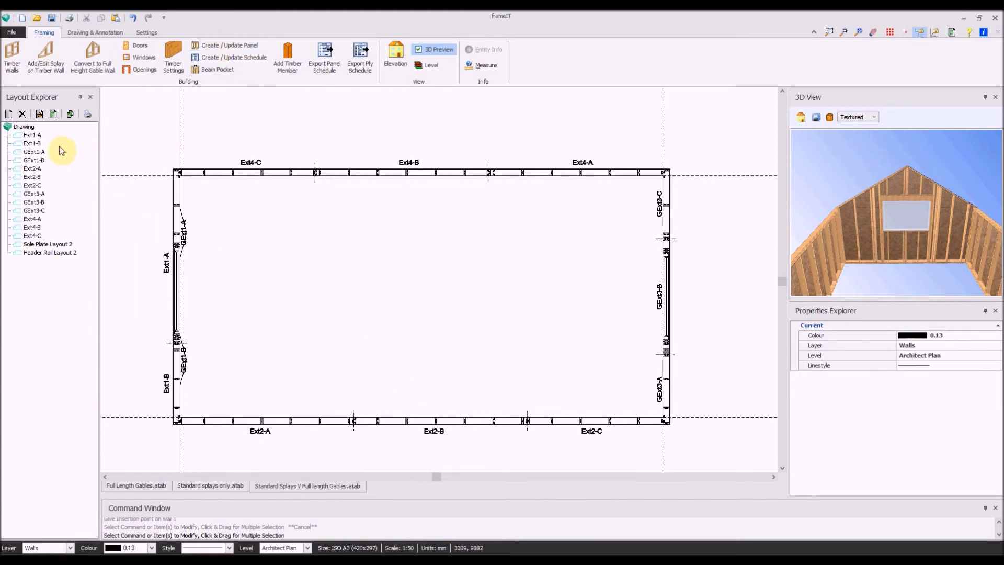
Review the panel layouts of the standard splay wall, from Ext1-A through splay panels GExt1-A and GExt1-B, and return to the plan drawing
{"action": "left_click", "coordinate": [33, 136]}
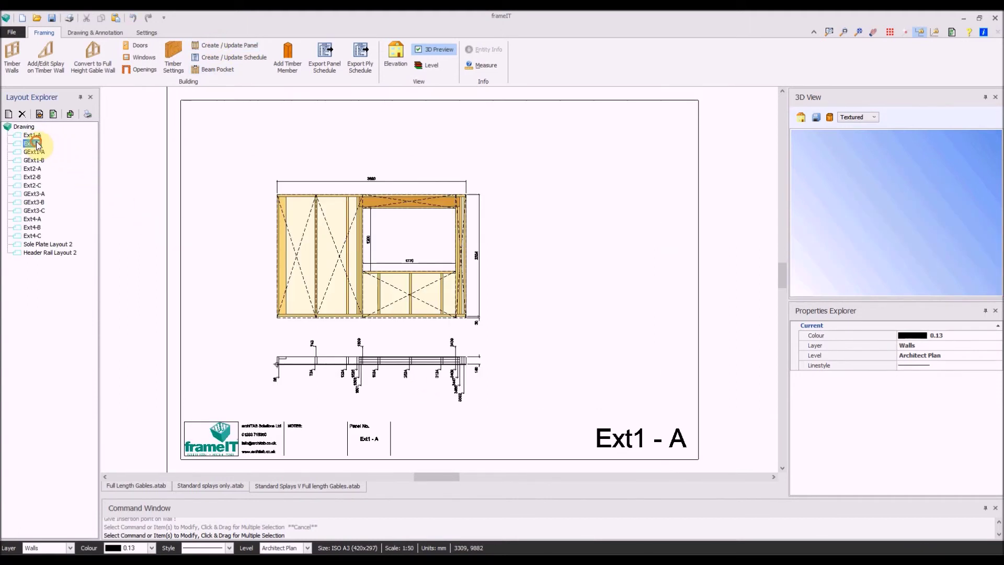
{"action": "left_click", "coordinate": [34, 152]}
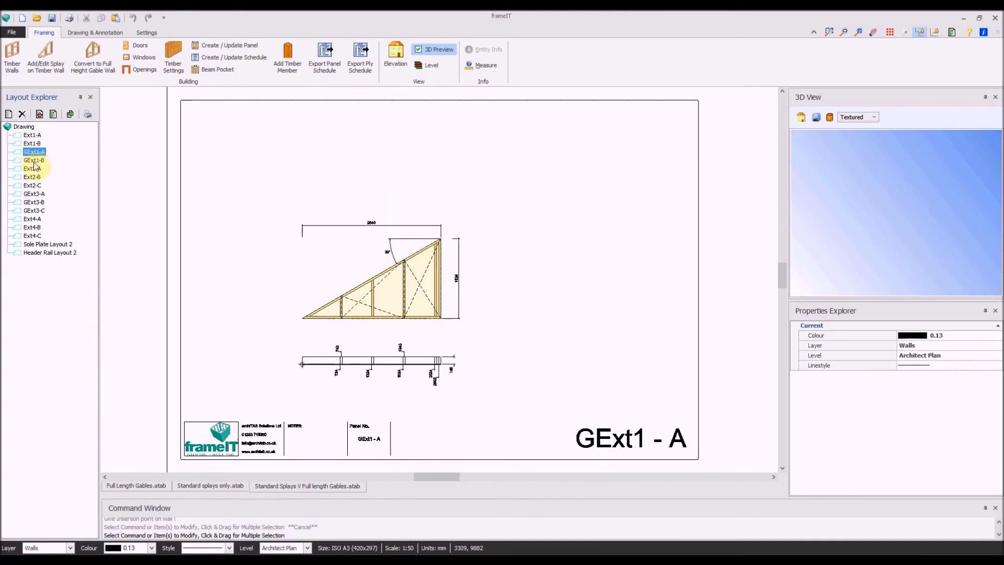
{"action": "left_click", "coordinate": [34, 161]}
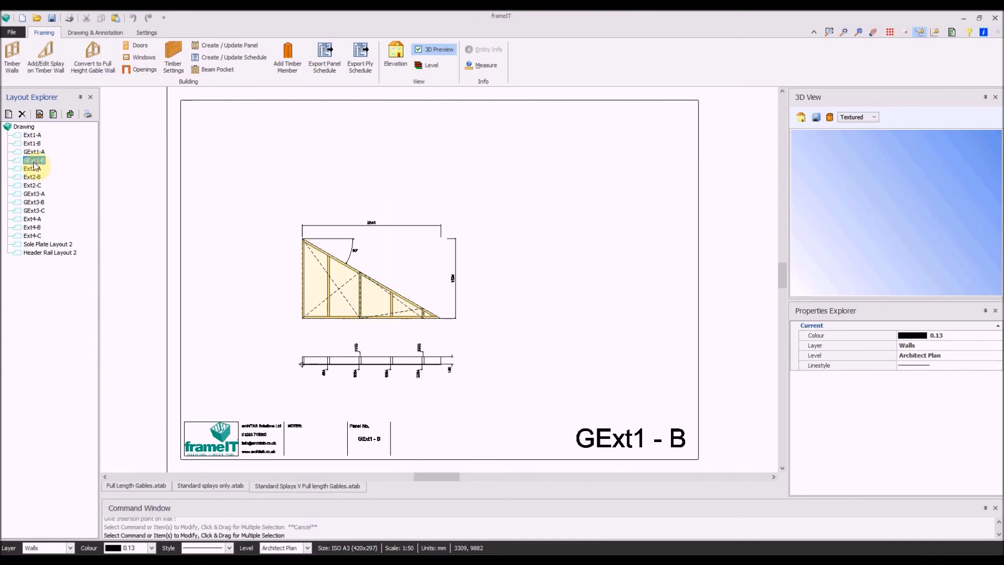
{"action": "left_click", "coordinate": [24, 127]}
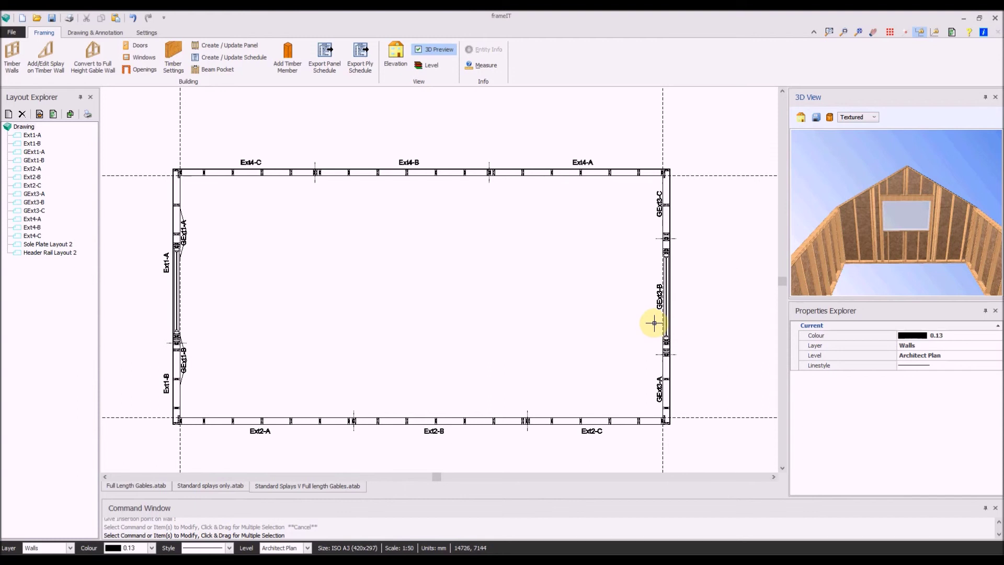
Review the full-length gable layouts GExt3-B and GExt3-C, examining GExt3-B's lintel, window opening and sloping top framing up close
{"action": "left_click", "coordinate": [28, 203]}
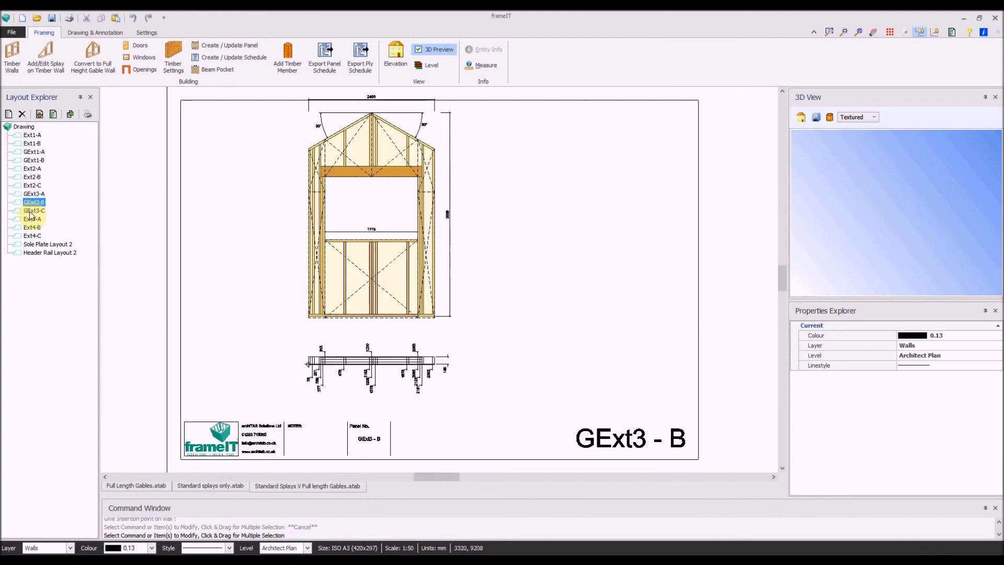
{"action": "left_click", "coordinate": [32, 210]}
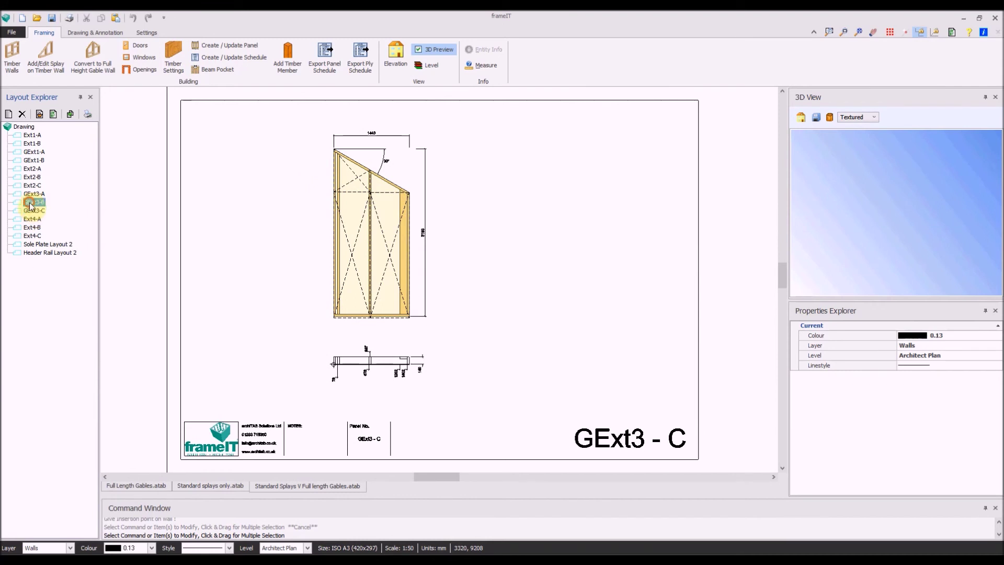
{"action": "scroll", "coordinate": [434, 199], "scroll_direction": "up", "scroll_amount": 5}
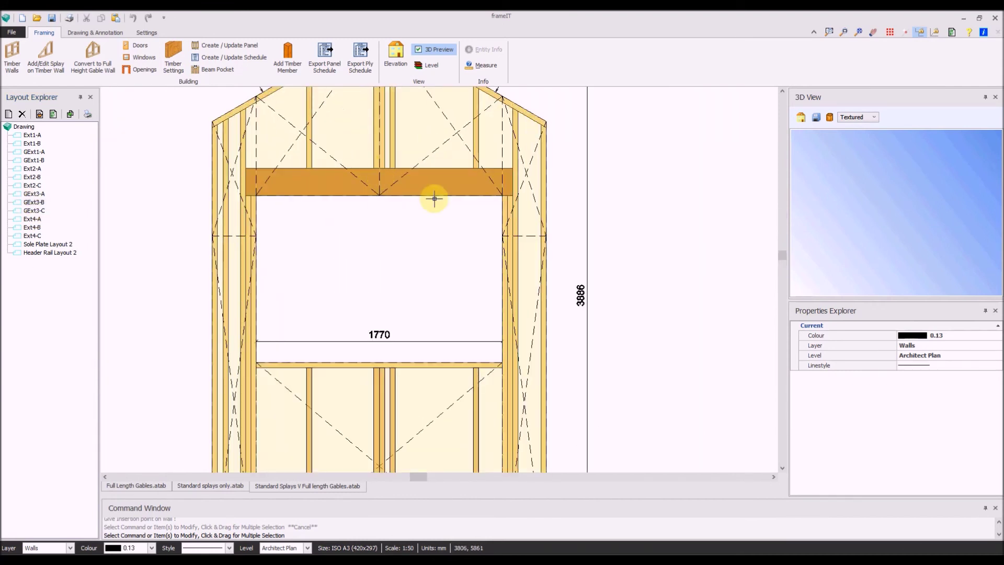
{"action": "middle_click_drag", "start_coordinate": [410, 186], "coordinate": [411, 265]}
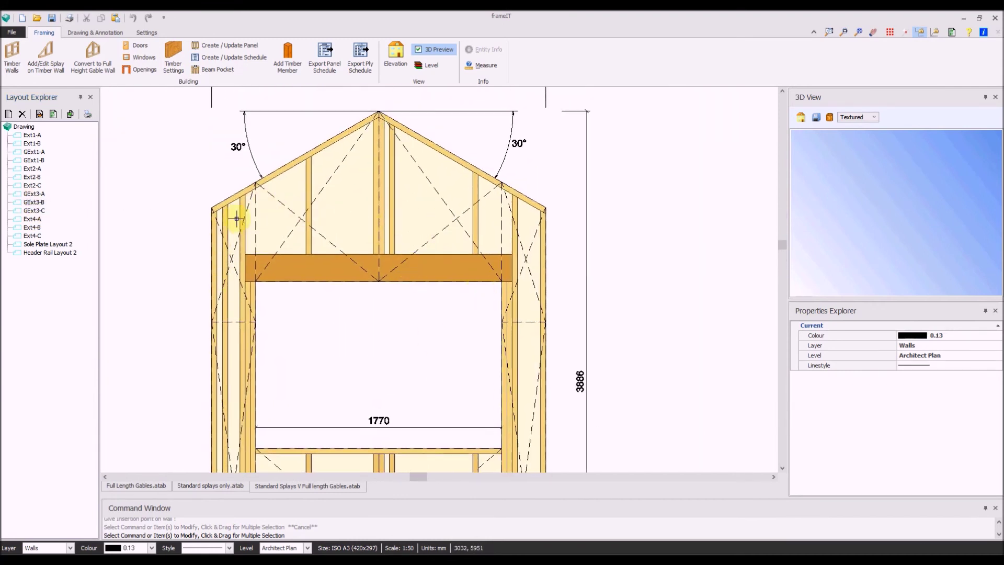
{"action": "scroll", "coordinate": [528, 345], "scroll_direction": "down", "scroll_amount": 3}
{"action": "middle_click_drag", "start_coordinate": [511, 366], "coordinate": [484, 277]}
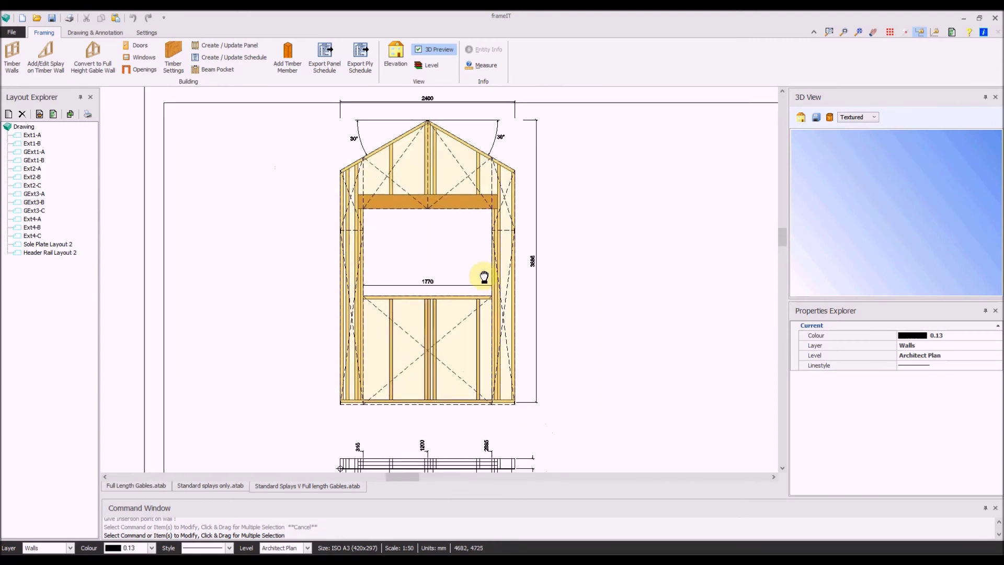